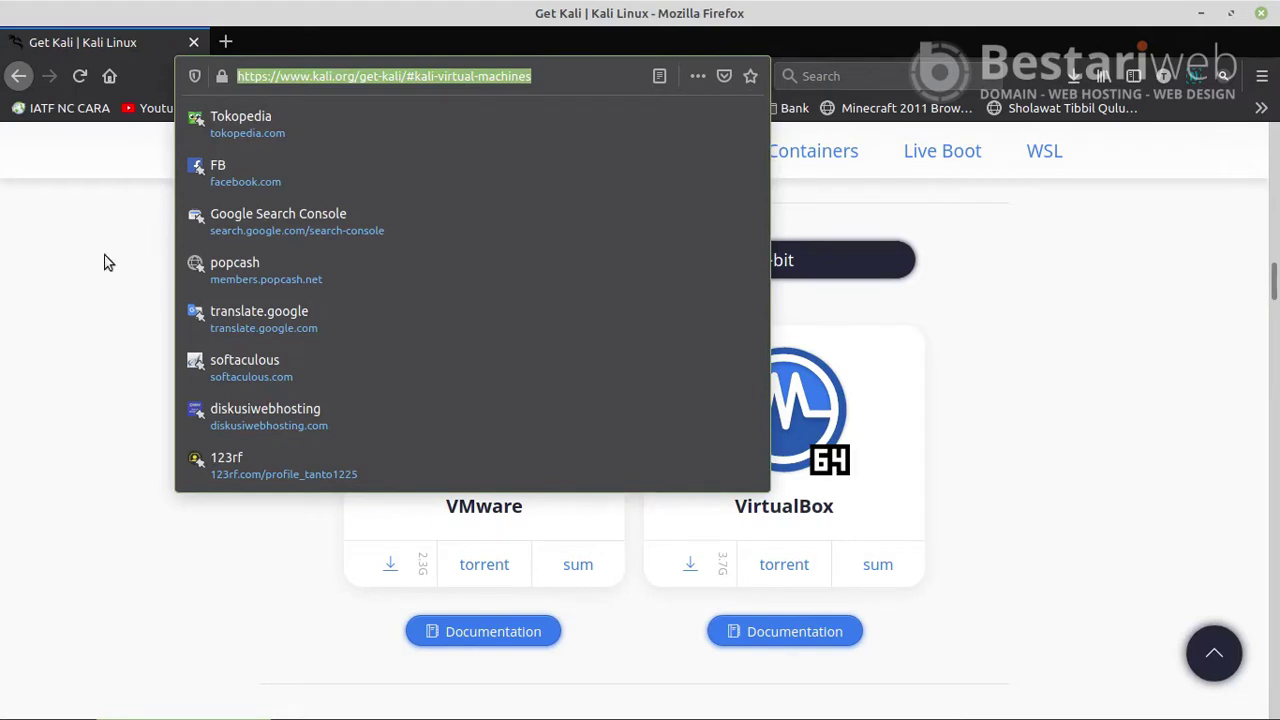
- Look over Firefox's recent downloads list, then close it
click(171, 194)
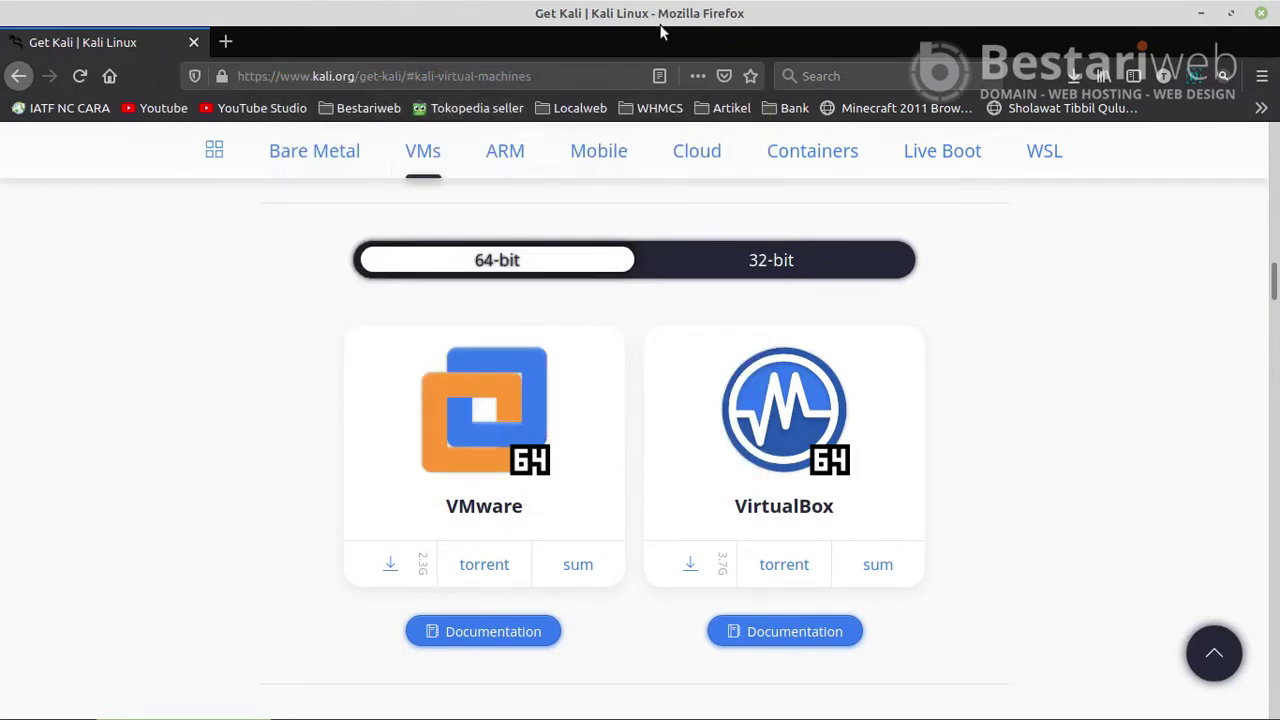
click(1077, 82)
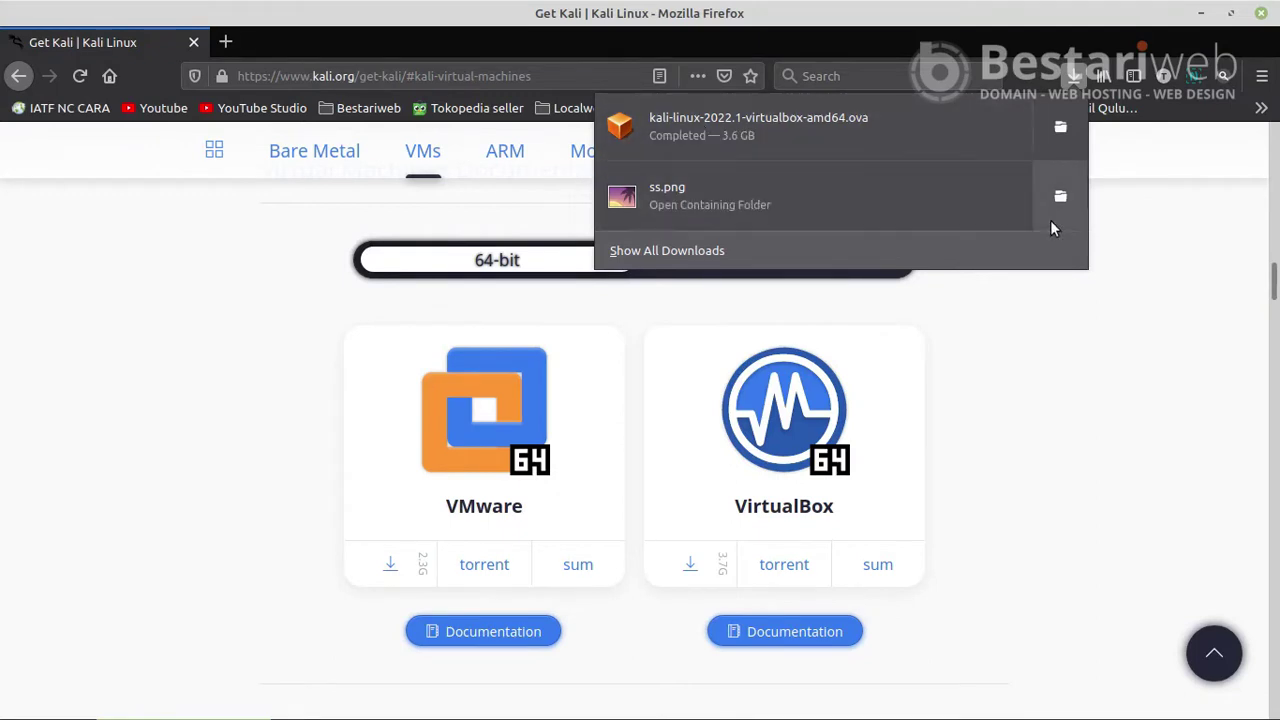
click(1192, 302)
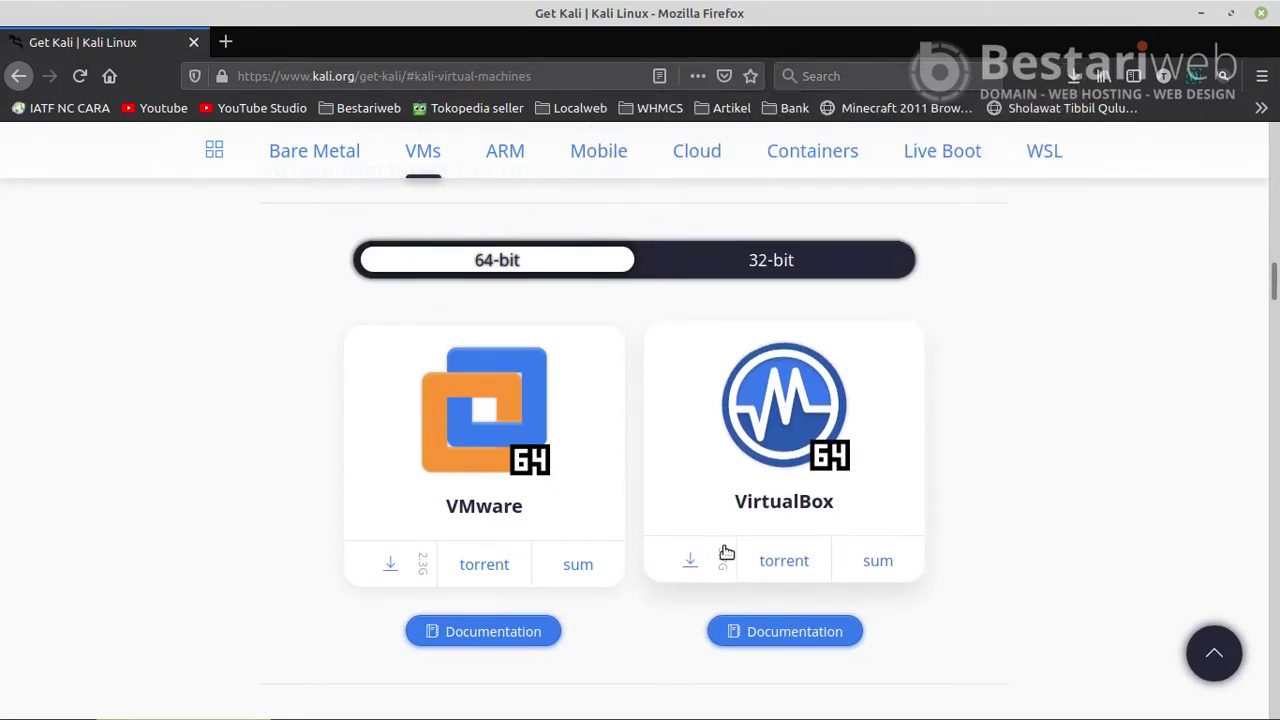
click(1068, 77)
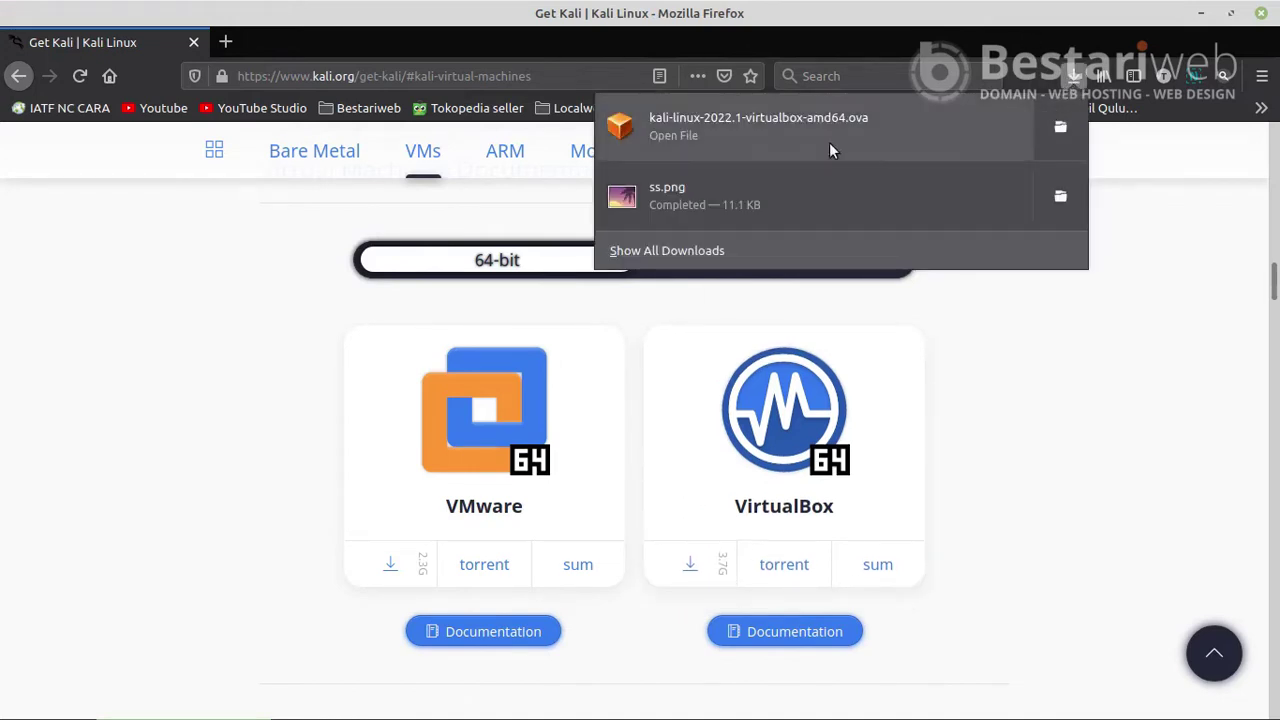
click(1120, 362)
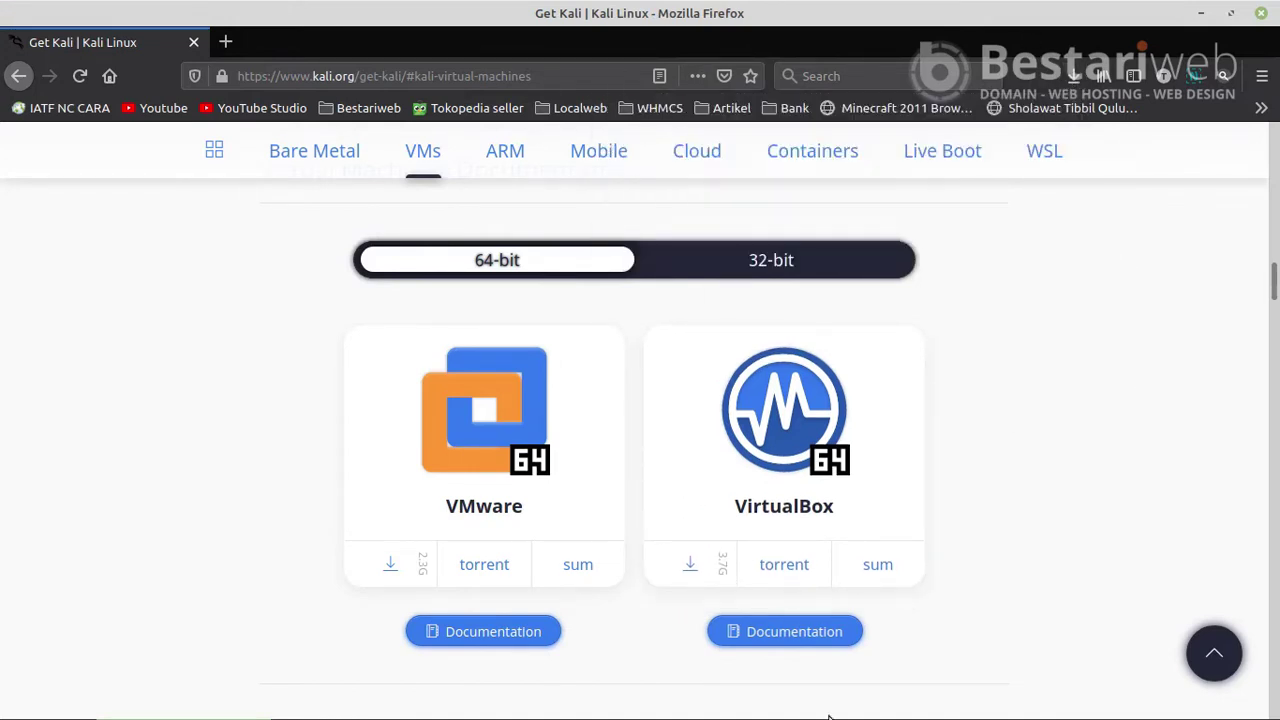
- Launch VirtualBox by searching 'virtual' in the Linux Mint menu
mouse_move(907, 714)
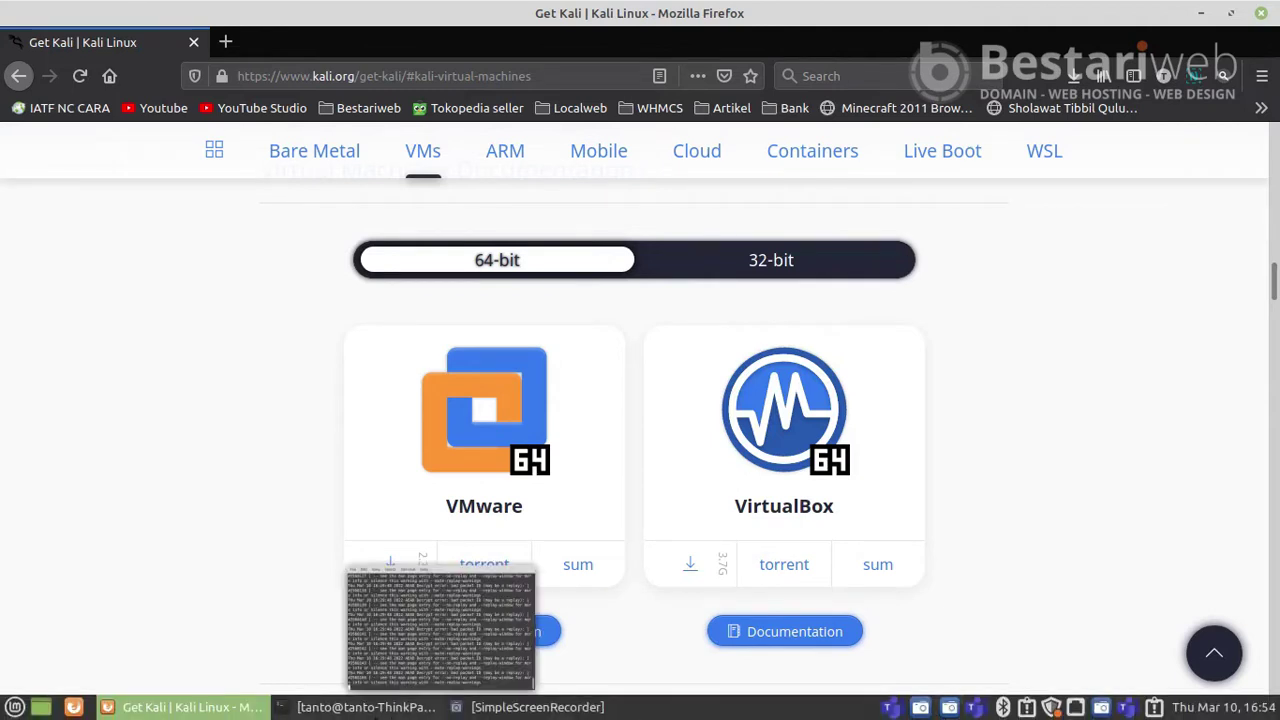
click(14, 708)
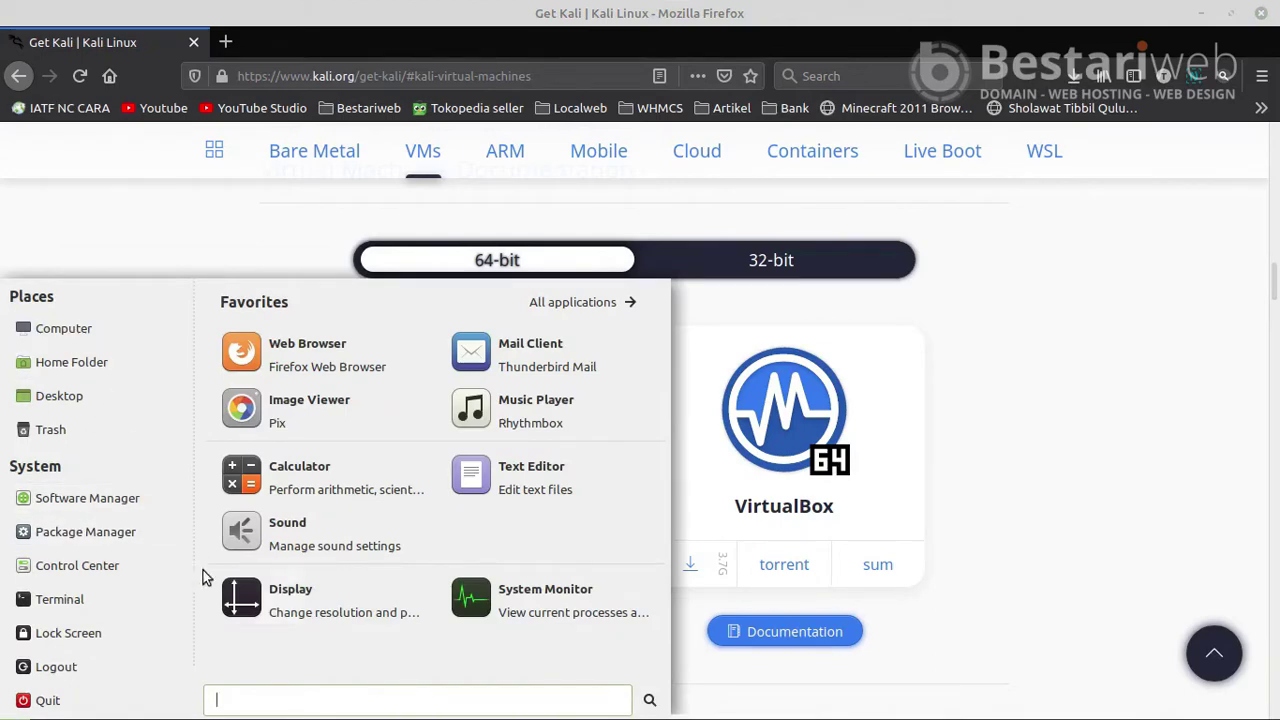
text(virtu)
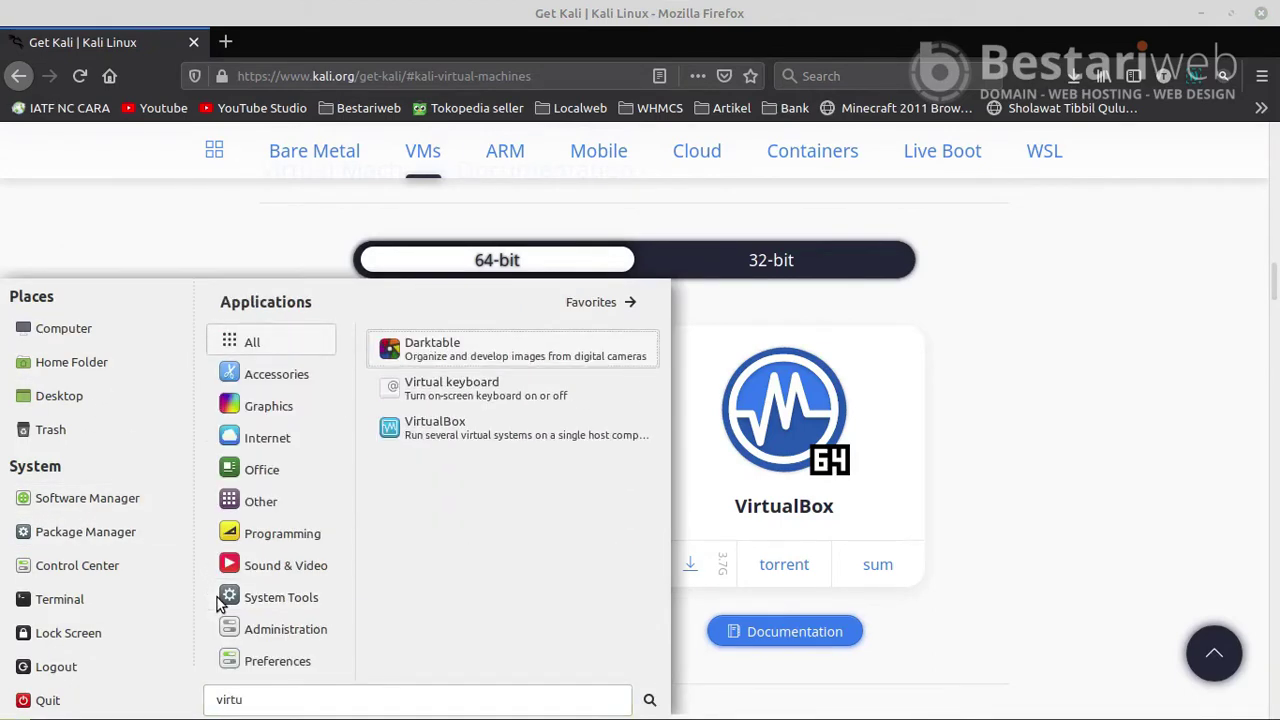
mouse_move(240, 470)
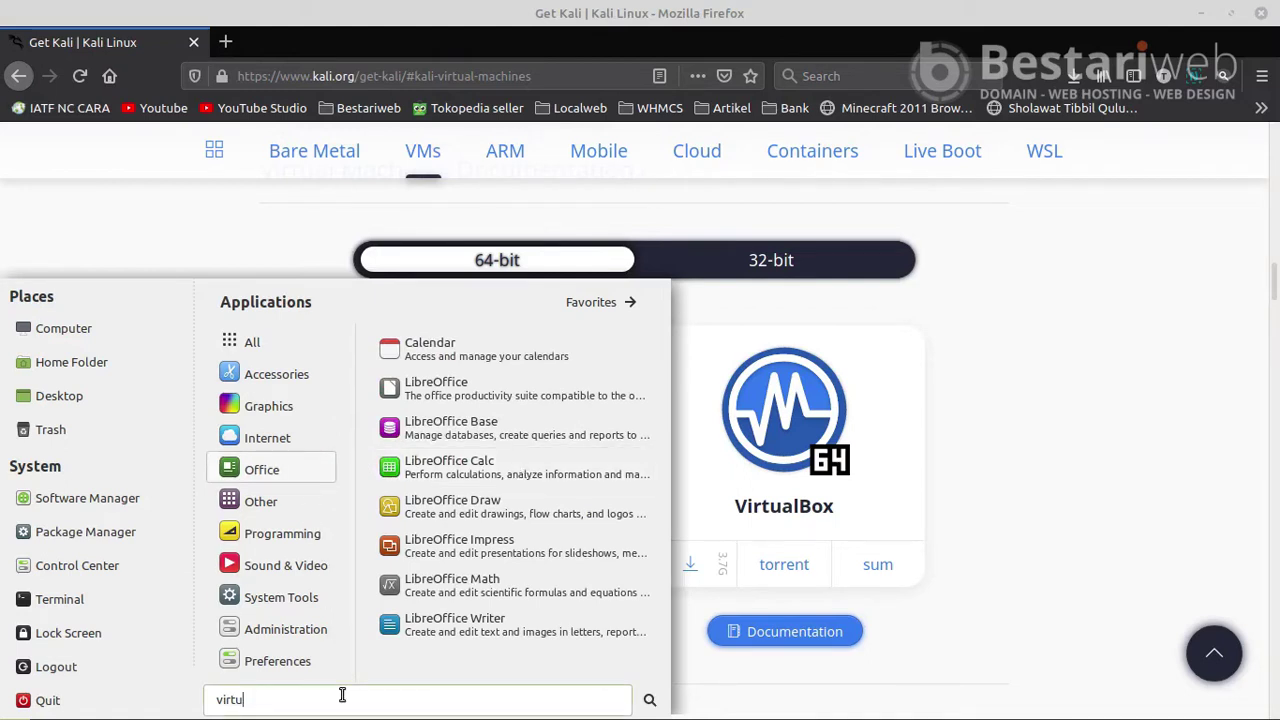
text(al)
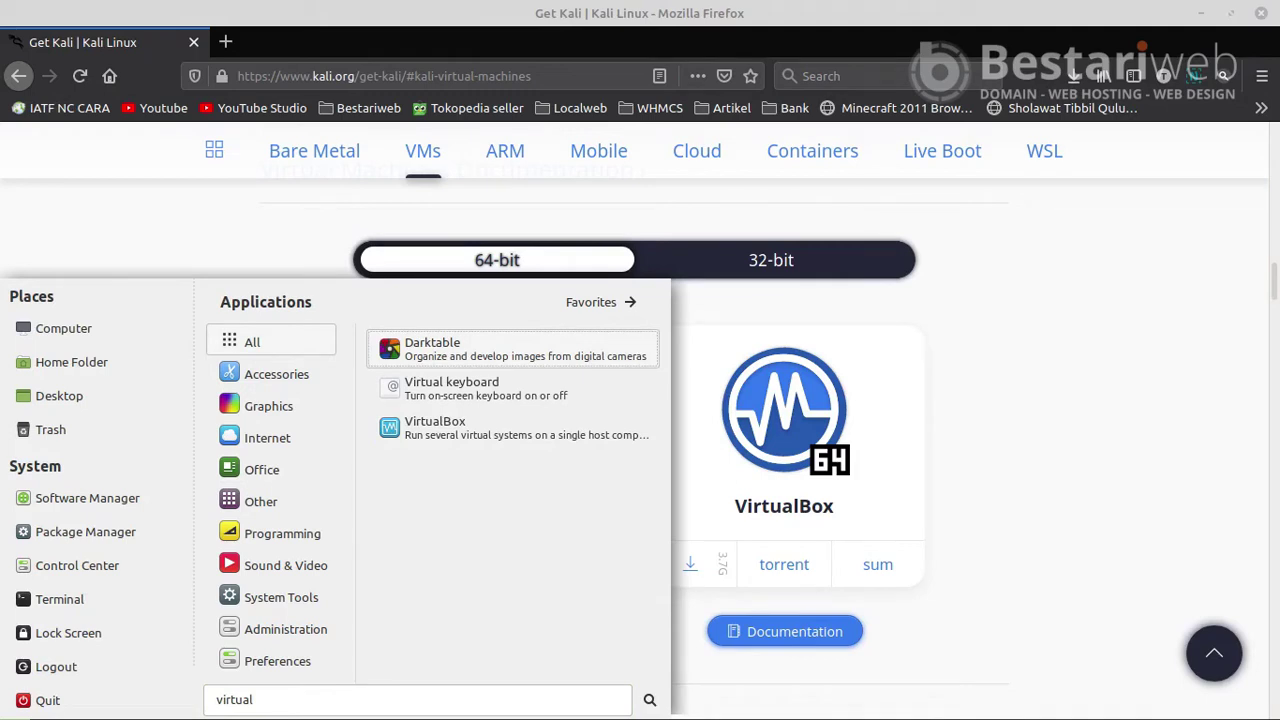
click(438, 426)
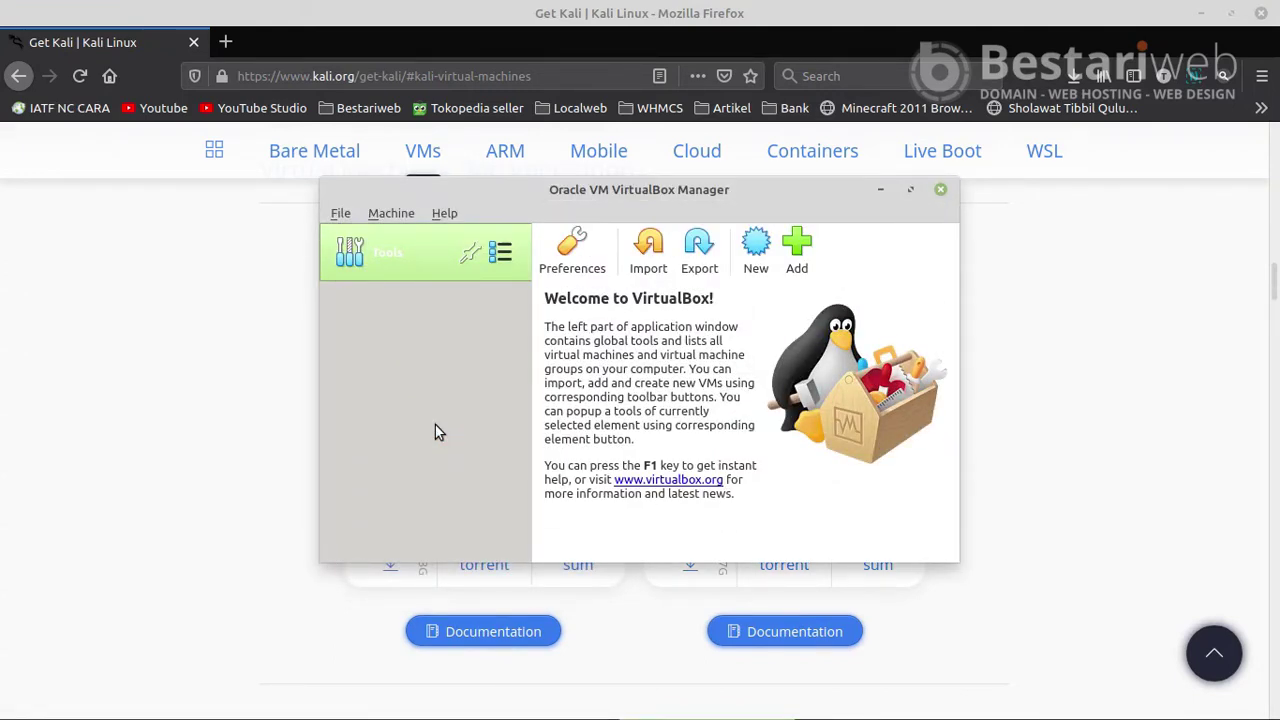
- Load kali-linux-2022.1-virtualbox-amd64.ova from Downloads/iso-images and continue to its appliance settings
click(649, 248)
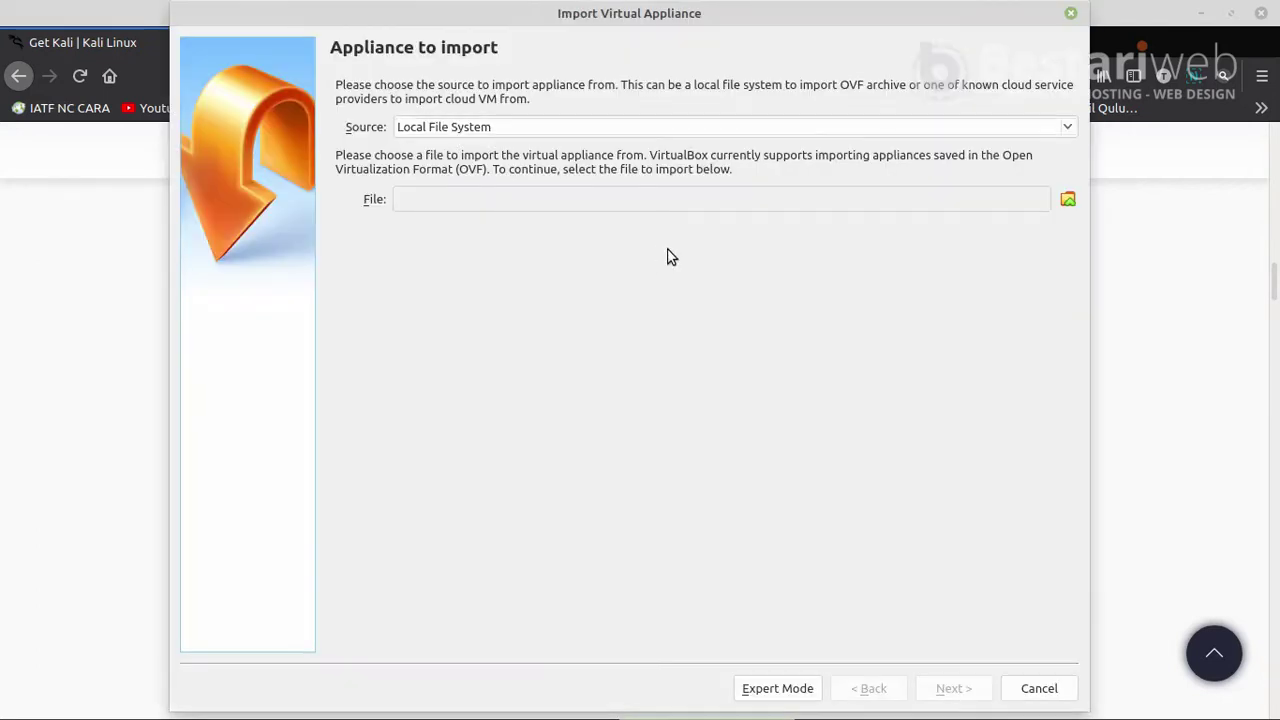
click(1068, 199)
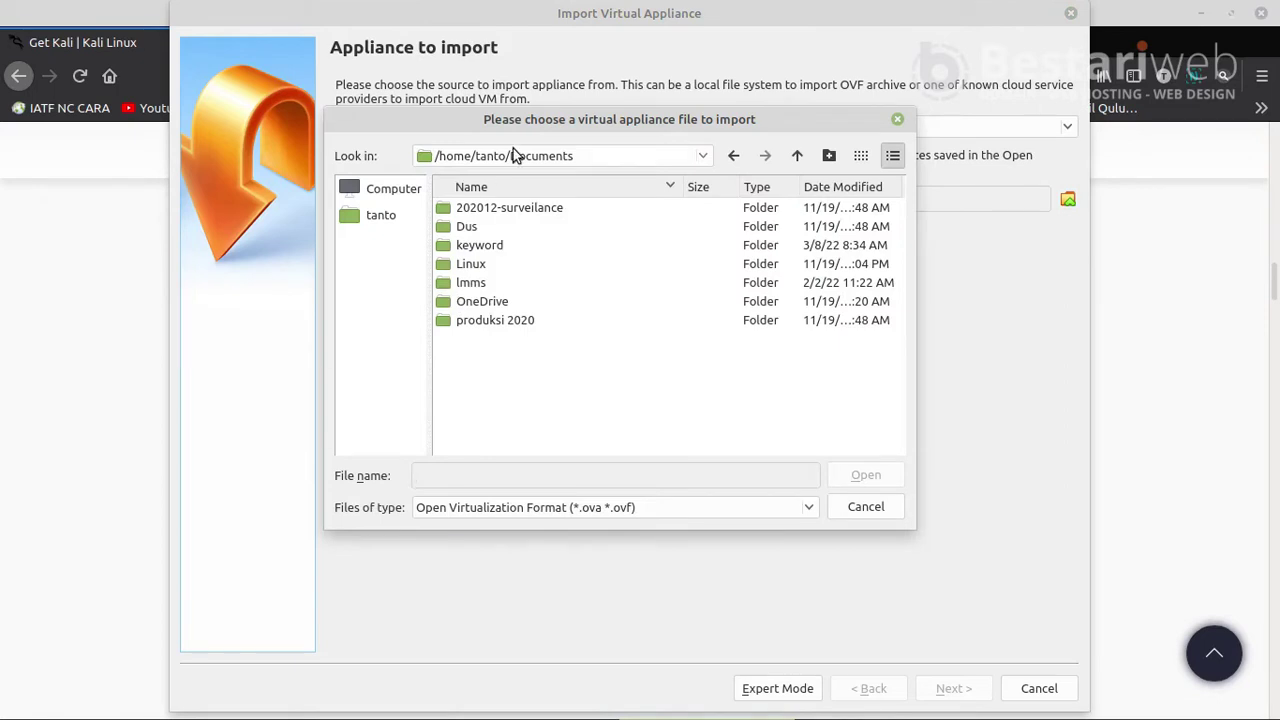
click(797, 157)
double_click(500, 283)
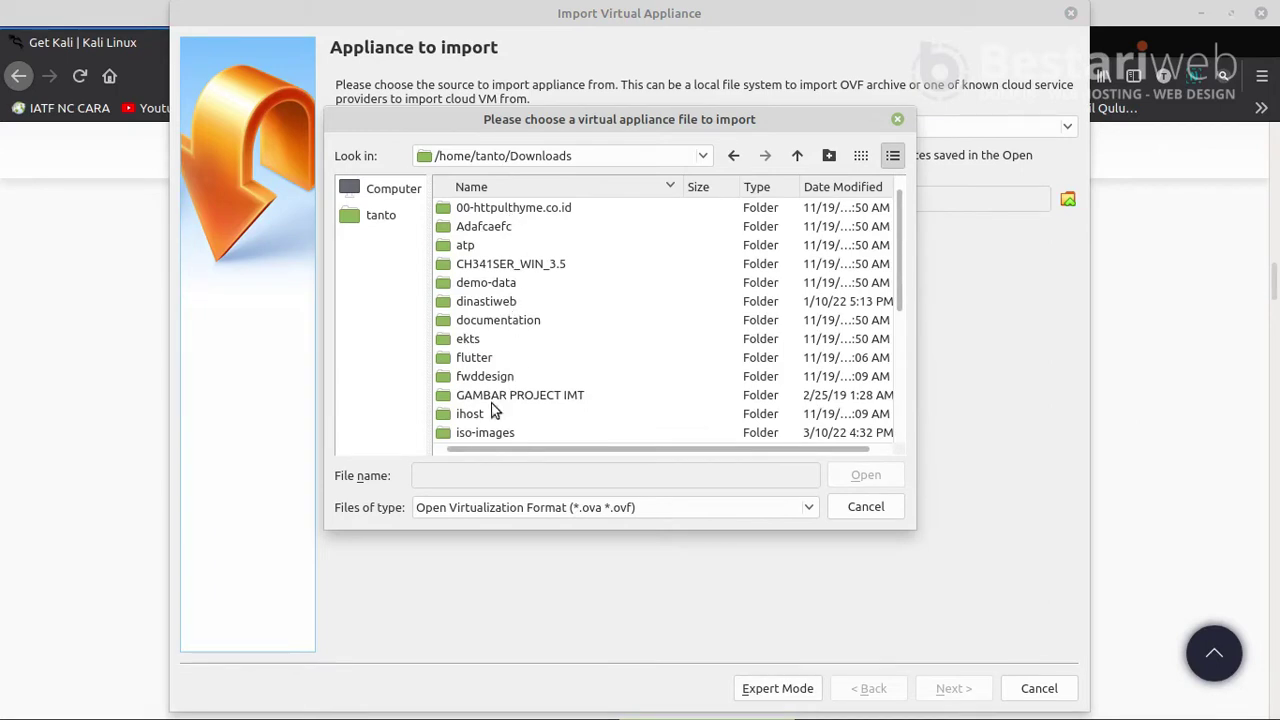
double_click(490, 432)
double_click(524, 206)
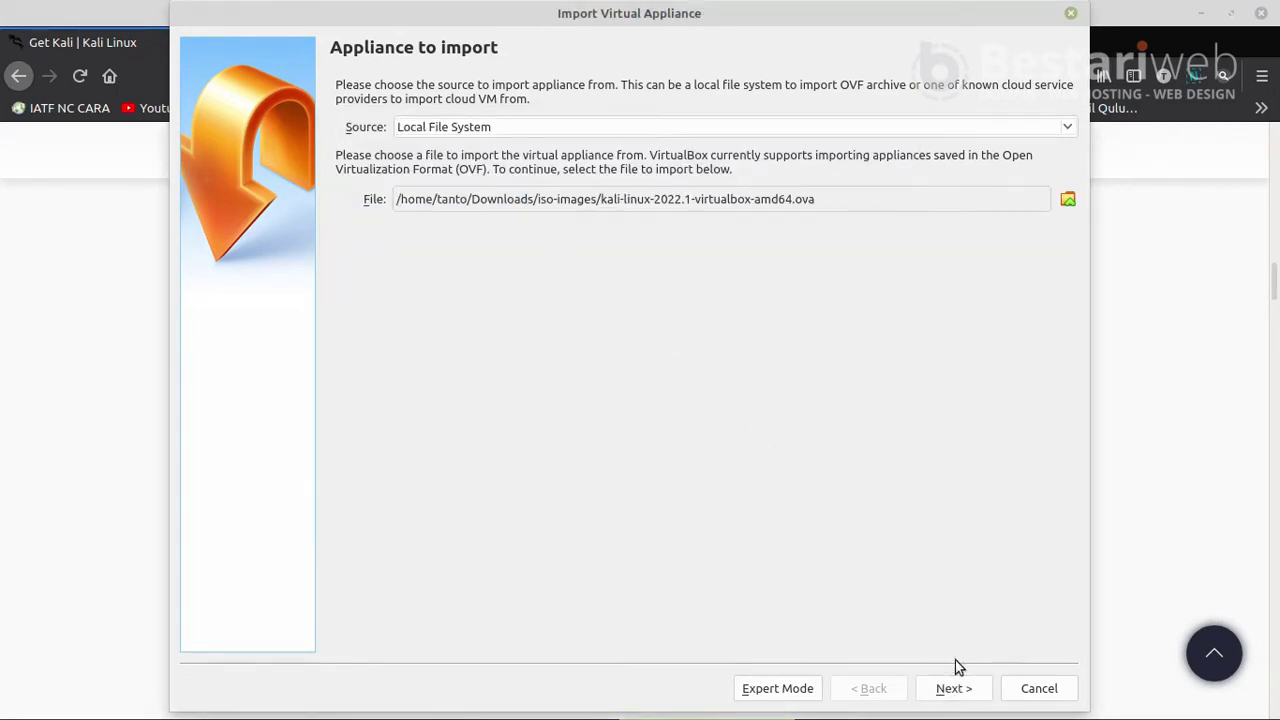
click(951, 690)
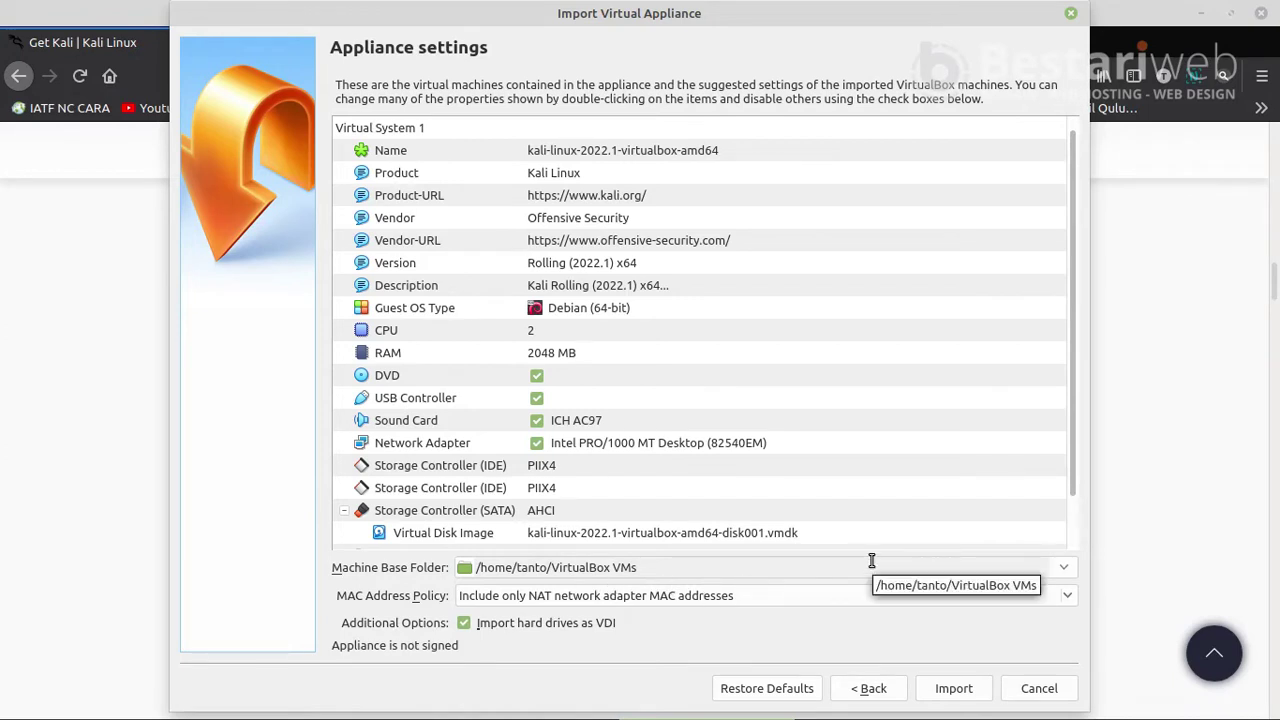
- Pick a different machine base folder and browse into Downloads
click(1060, 573)
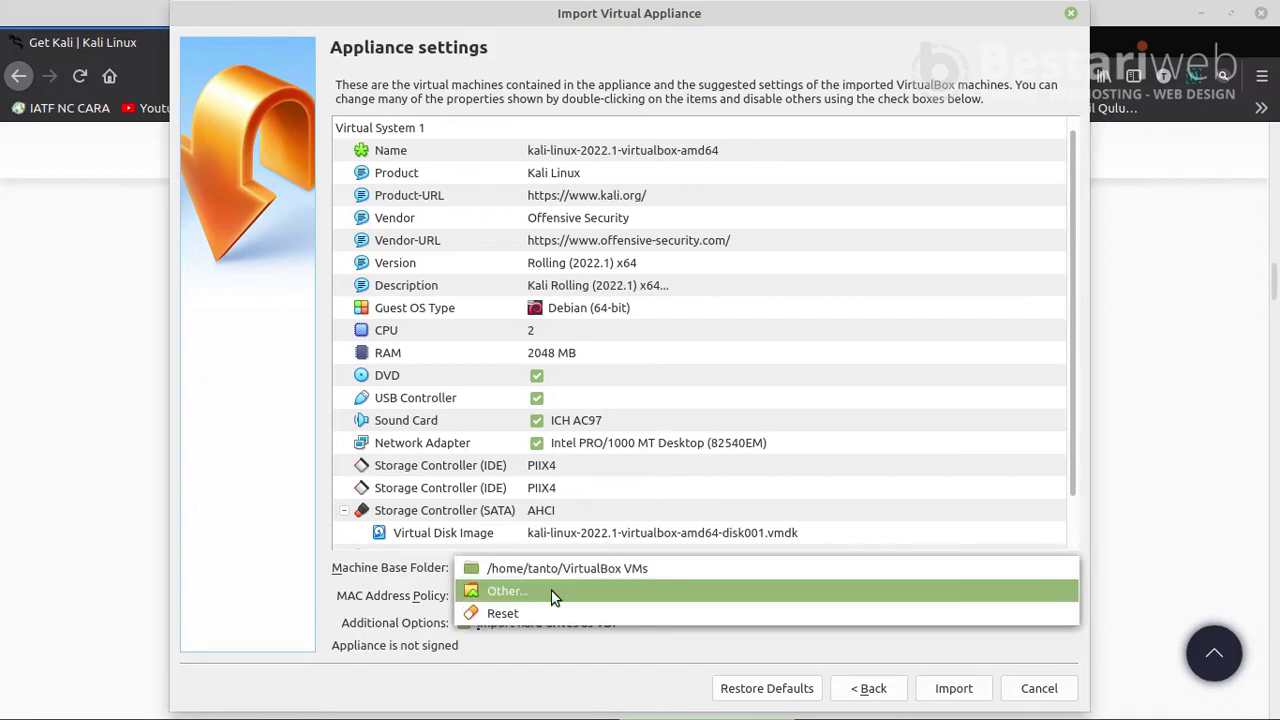
click(551, 596)
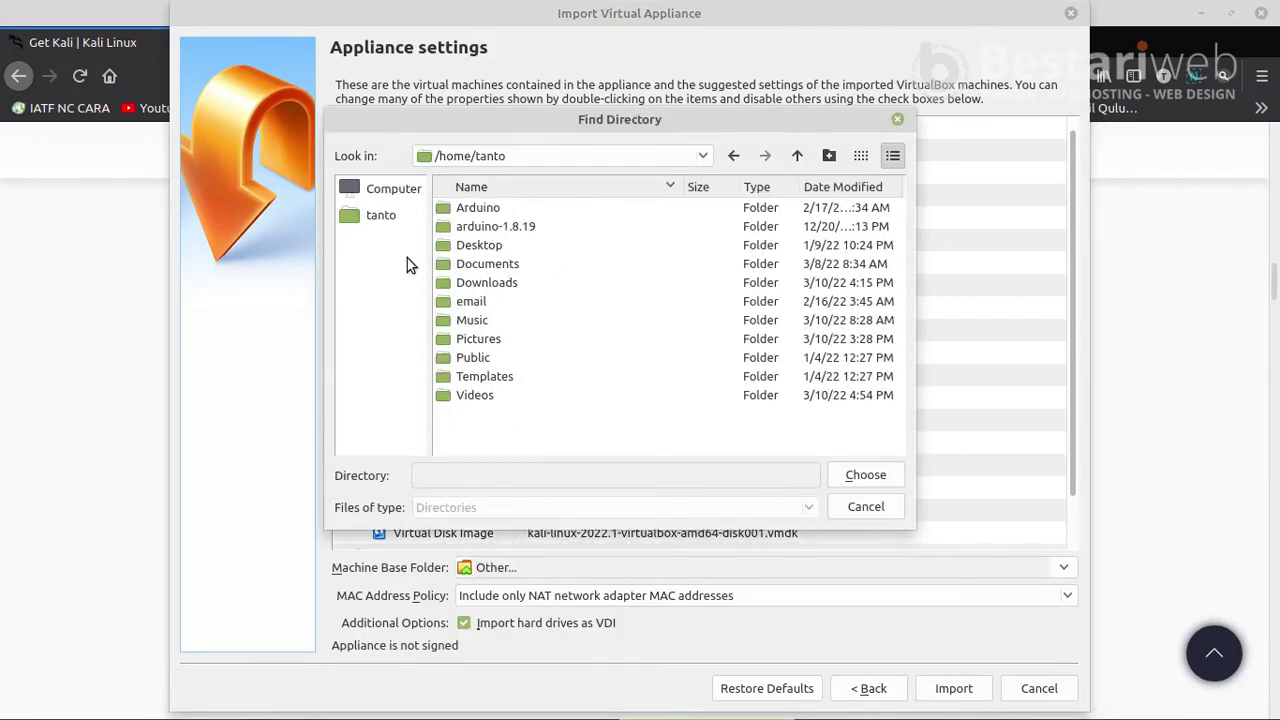
click(514, 282)
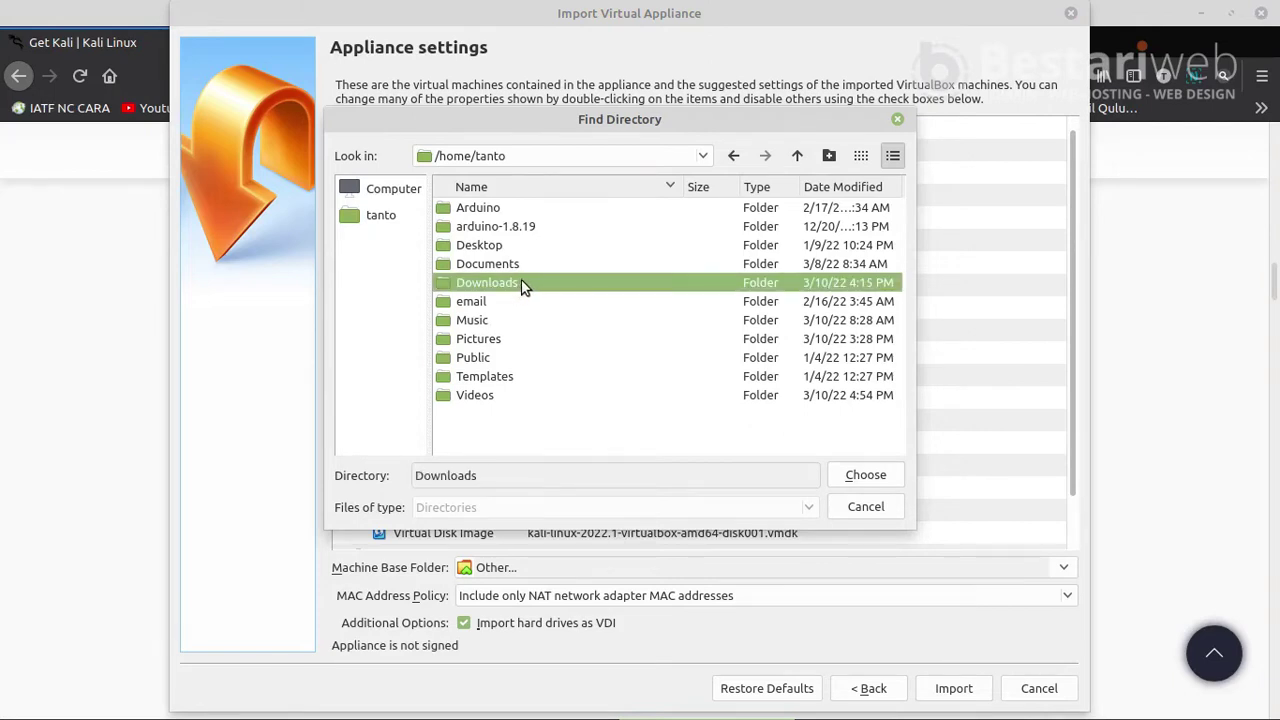
double_click(527, 283)
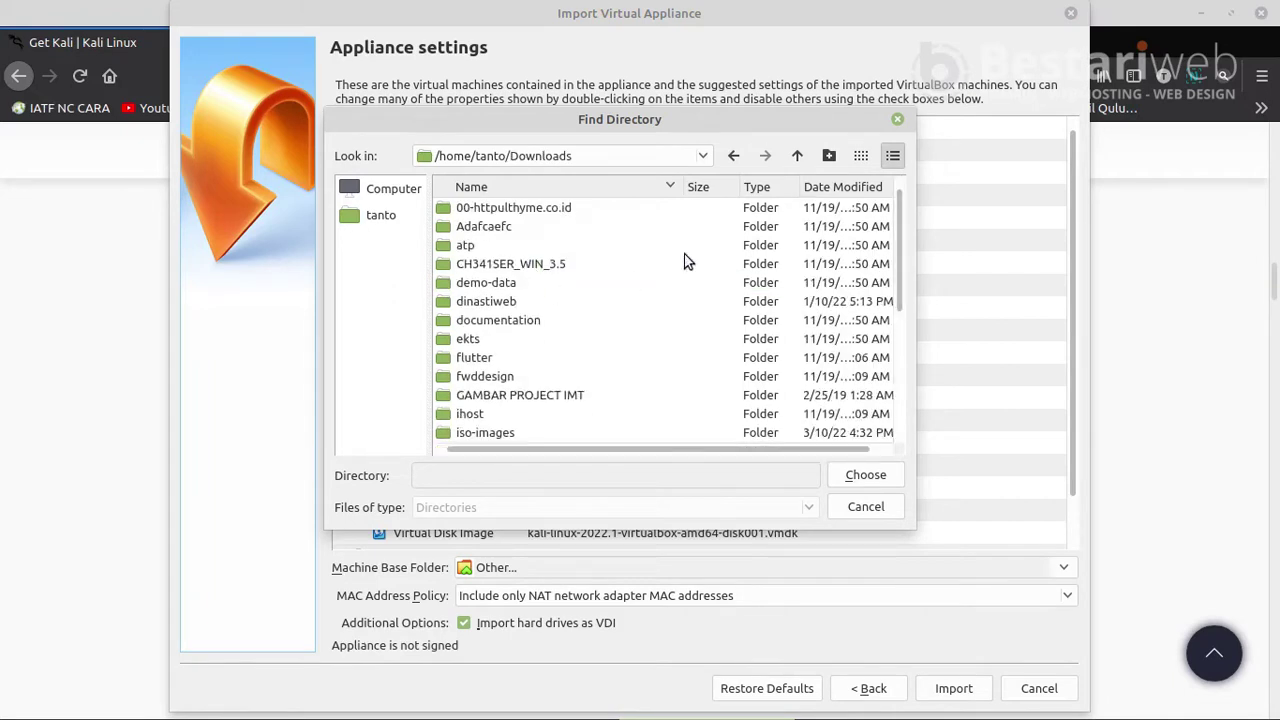
scroll(537, 350, down, 1)
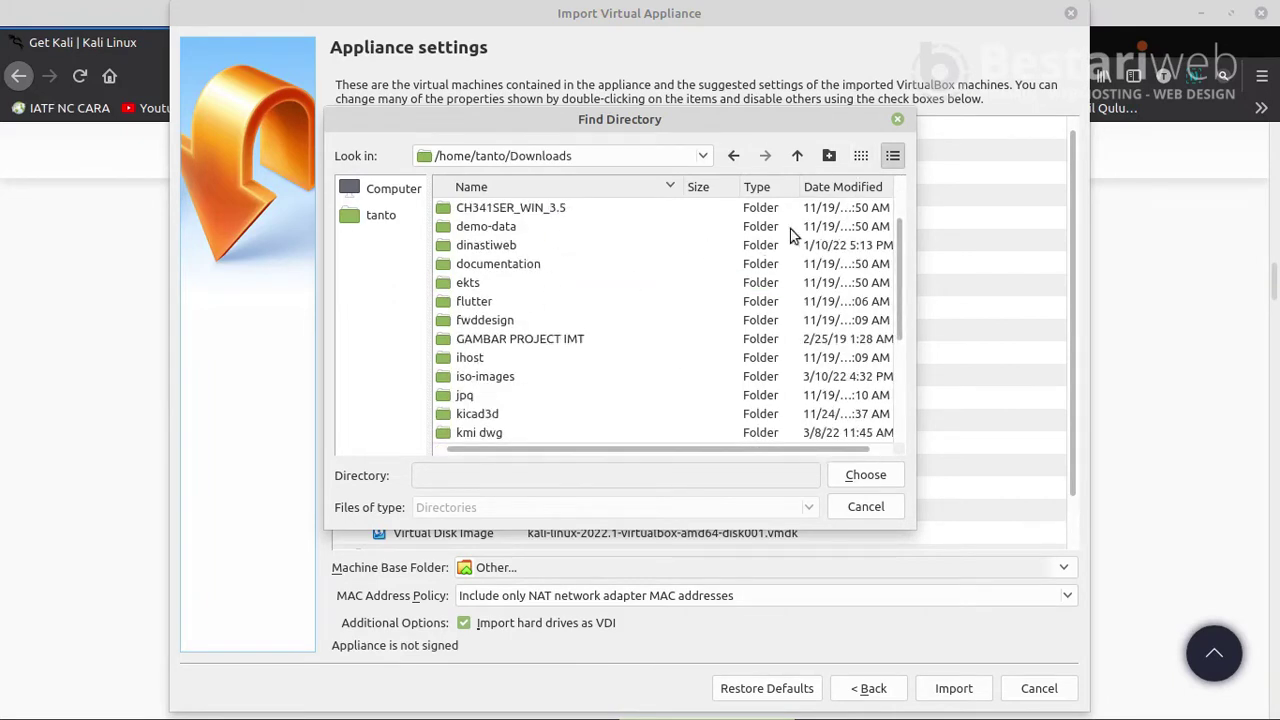
scroll(537, 350, up, 1)
- Create a new folder in Downloads, dismissing an invalid filename warning
right_click(619, 307)
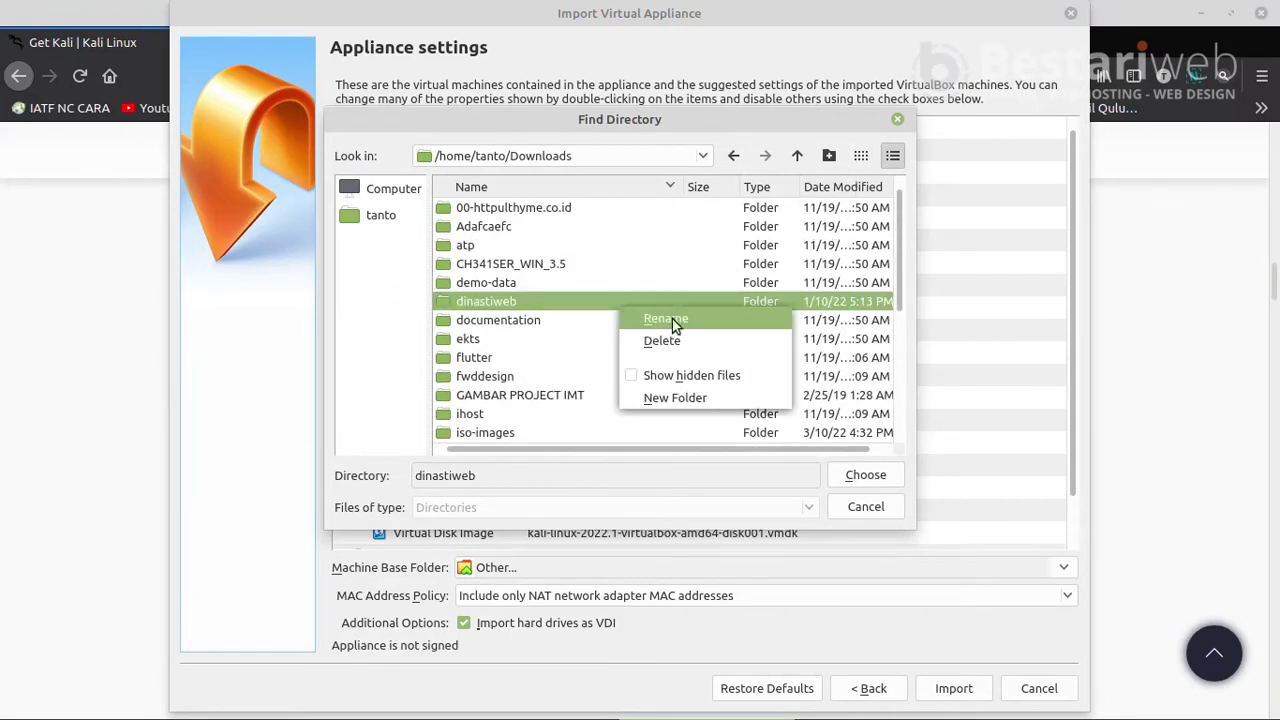
click(682, 398)
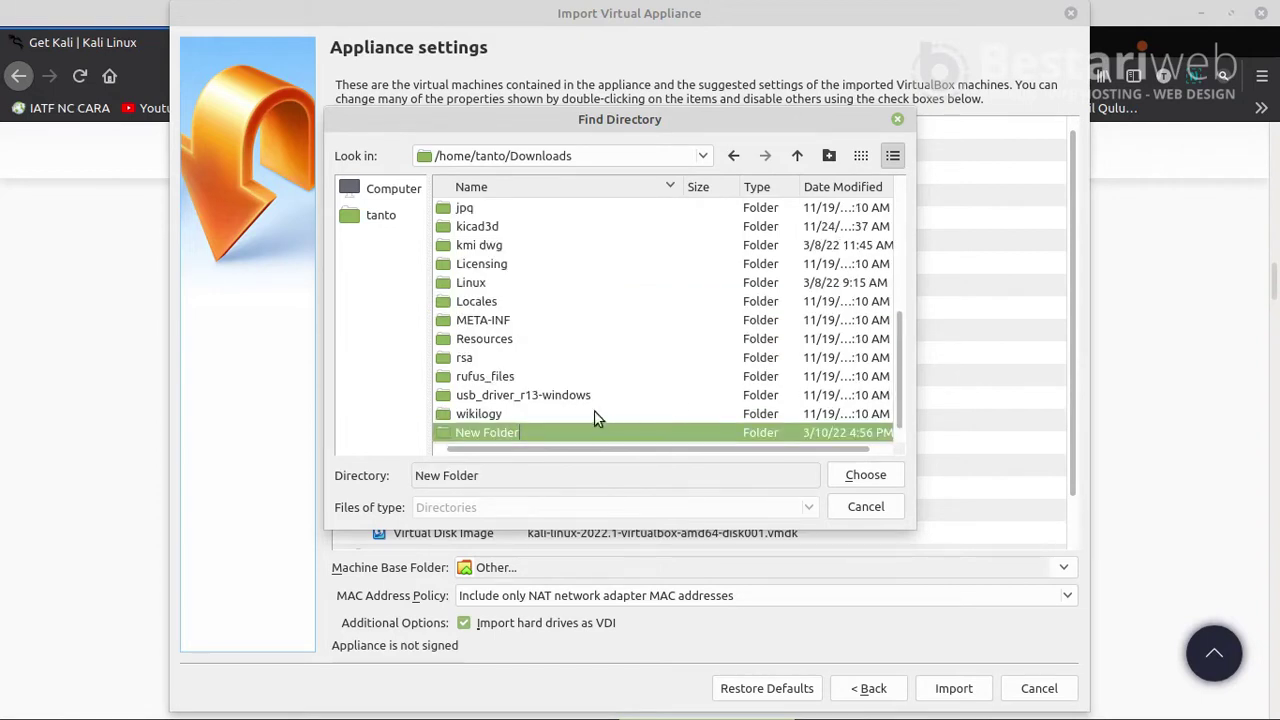
right_click(503, 434)
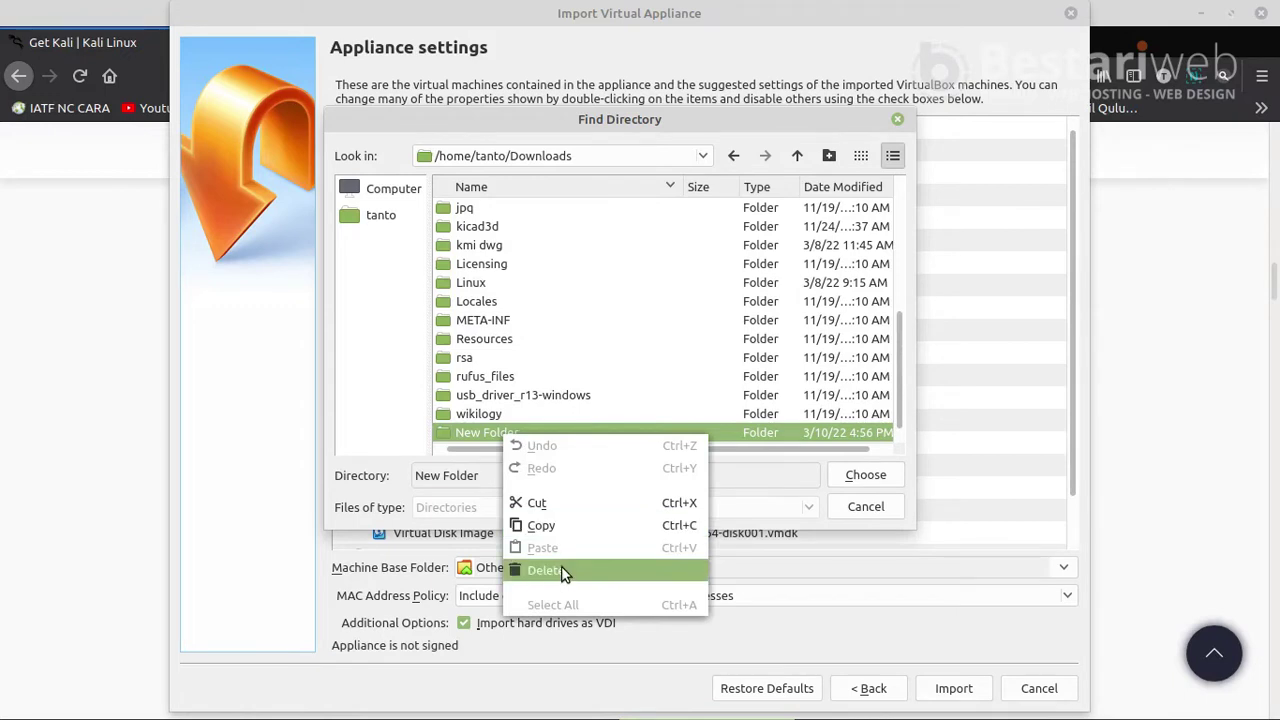
click(470, 430)
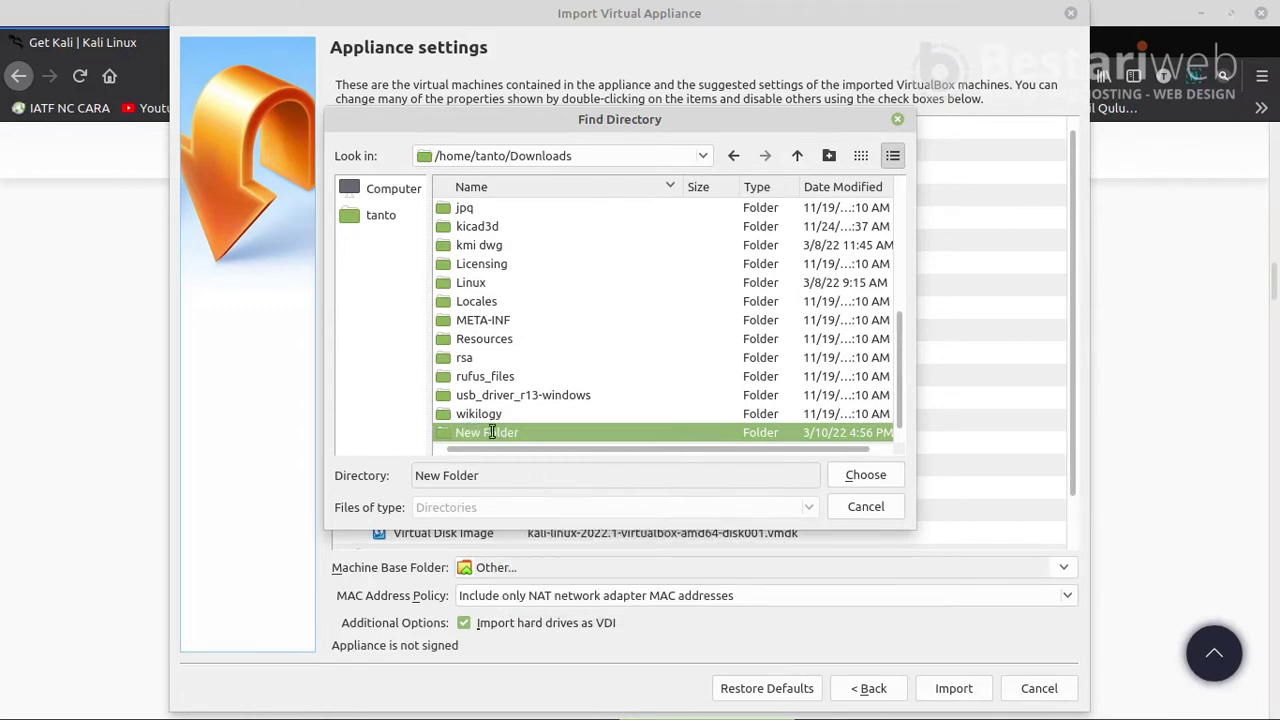
double_click(507, 432)
shift+click(452, 432)
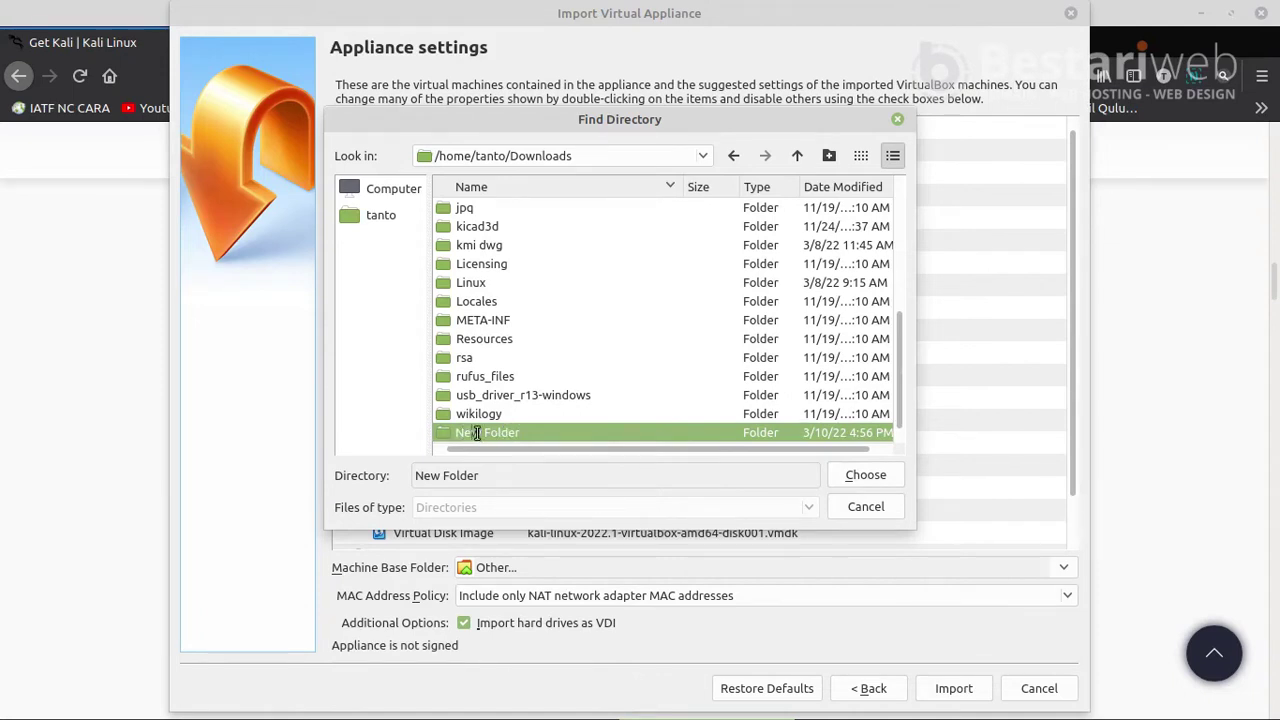
click(529, 405)
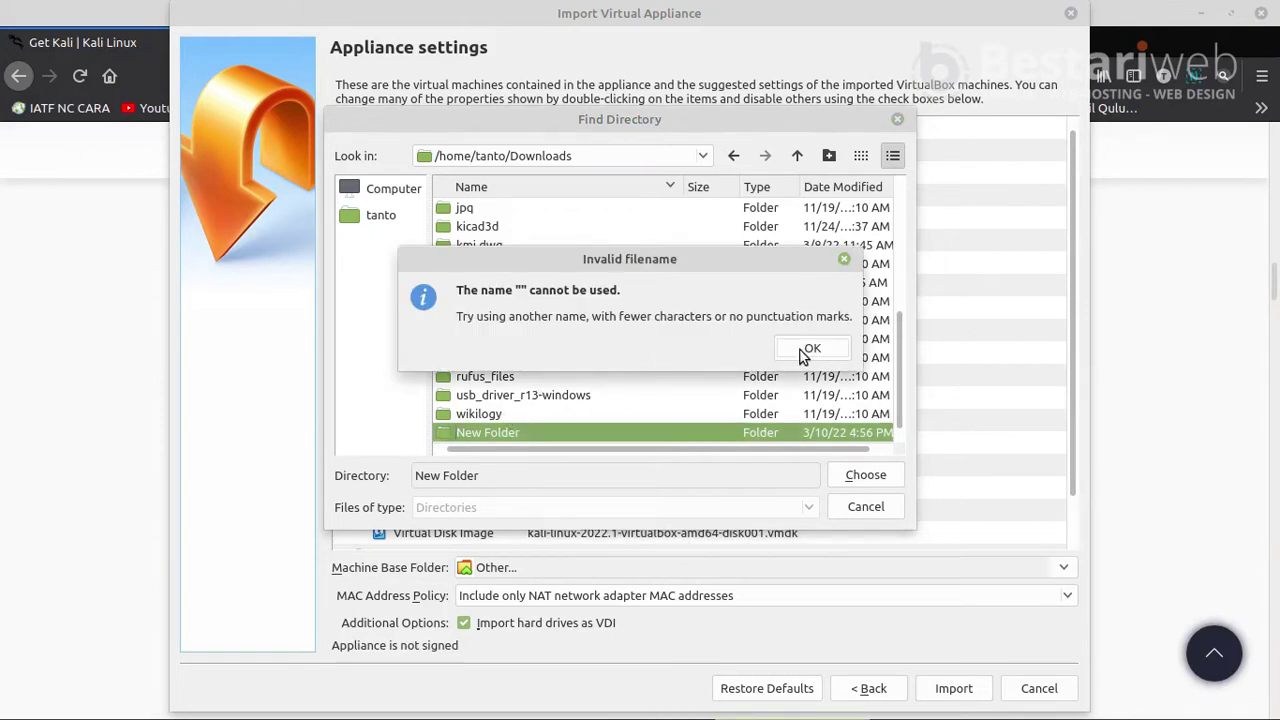
click(811, 350)
- Rename the new folder to 'Virtualbox' and use it as the machine base folder
scroll(499, 397, up, 3)
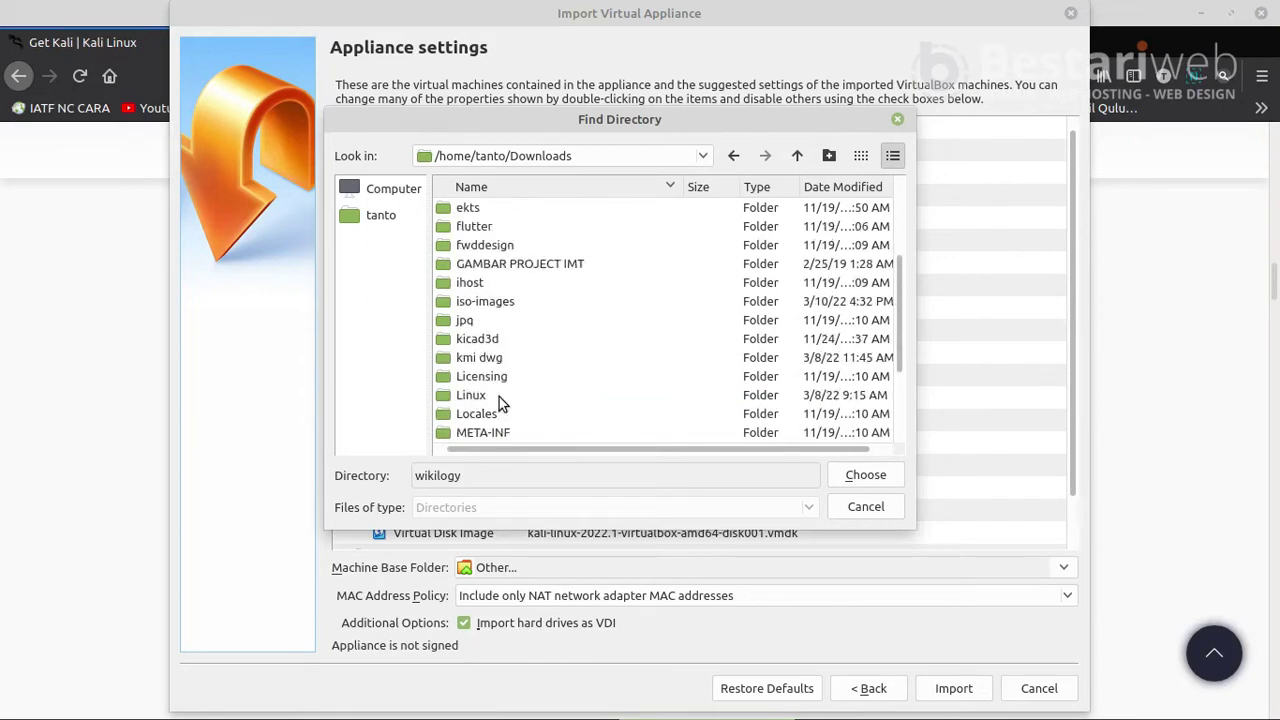
scroll(503, 411, down, 3)
click(499, 429)
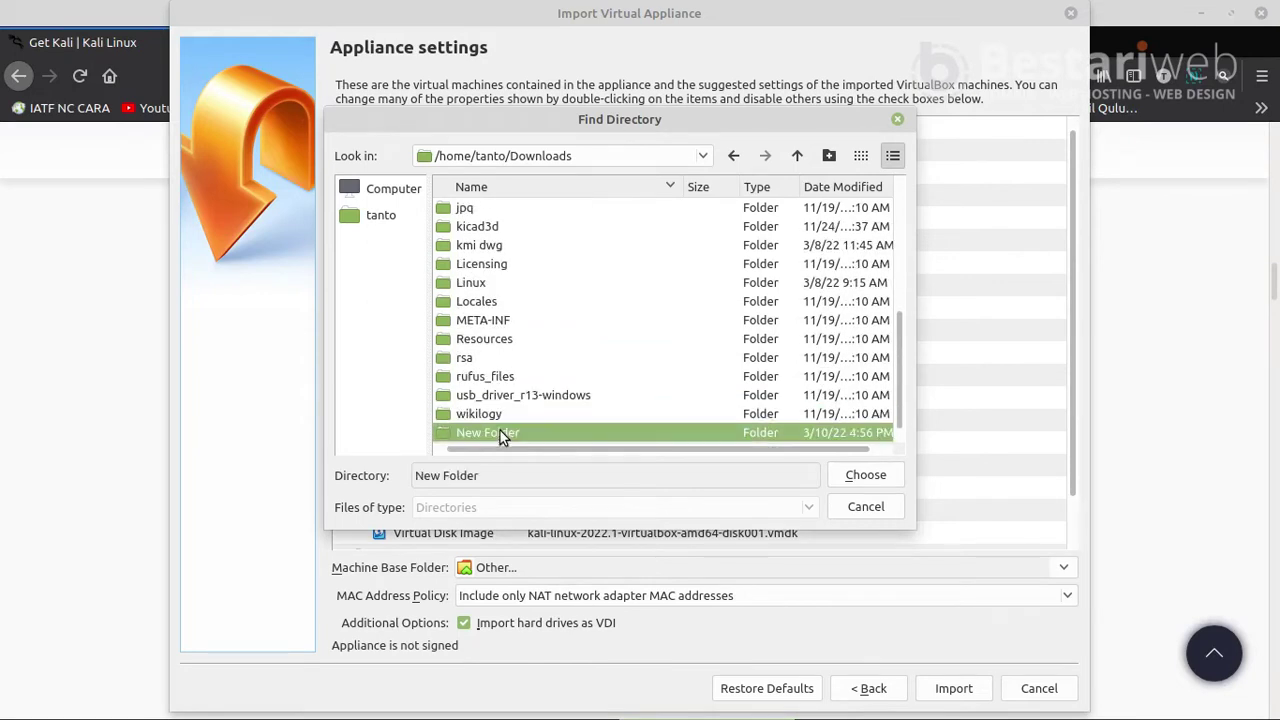
right_click(499, 429)
click(533, 442)
text(Virtualbox)
key(Return)
double_click(645, 431)
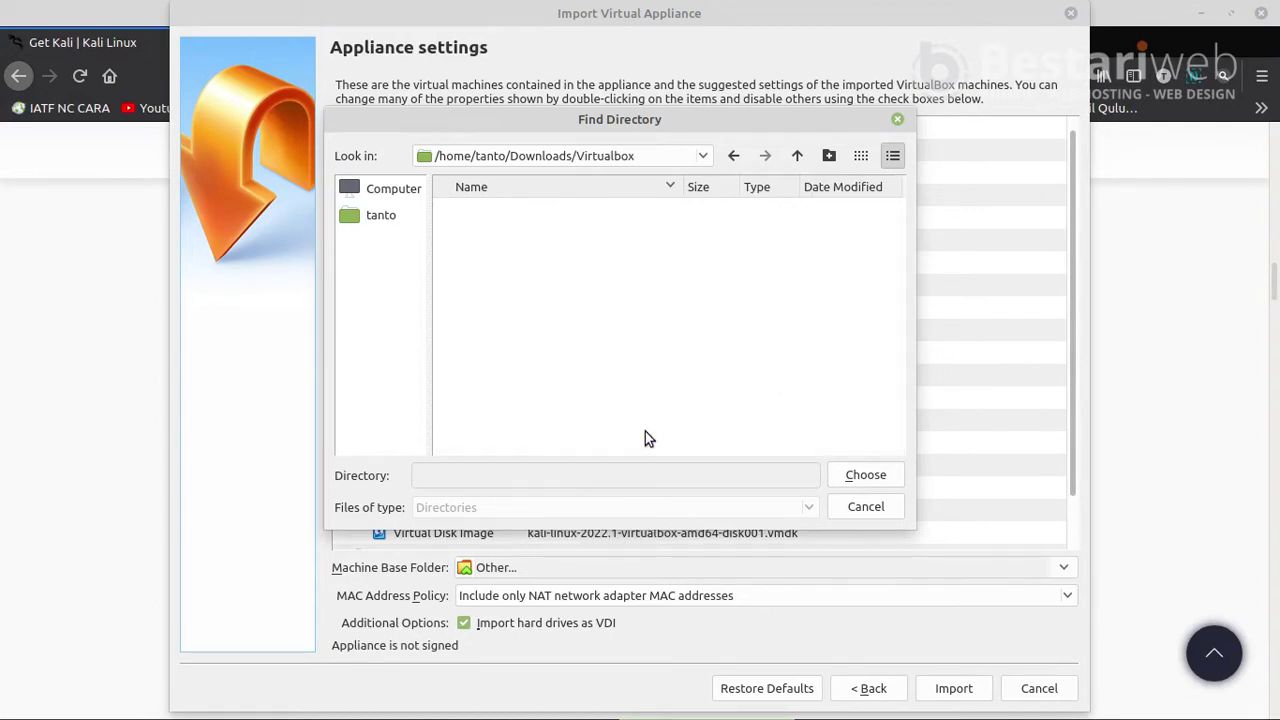
click(866, 476)
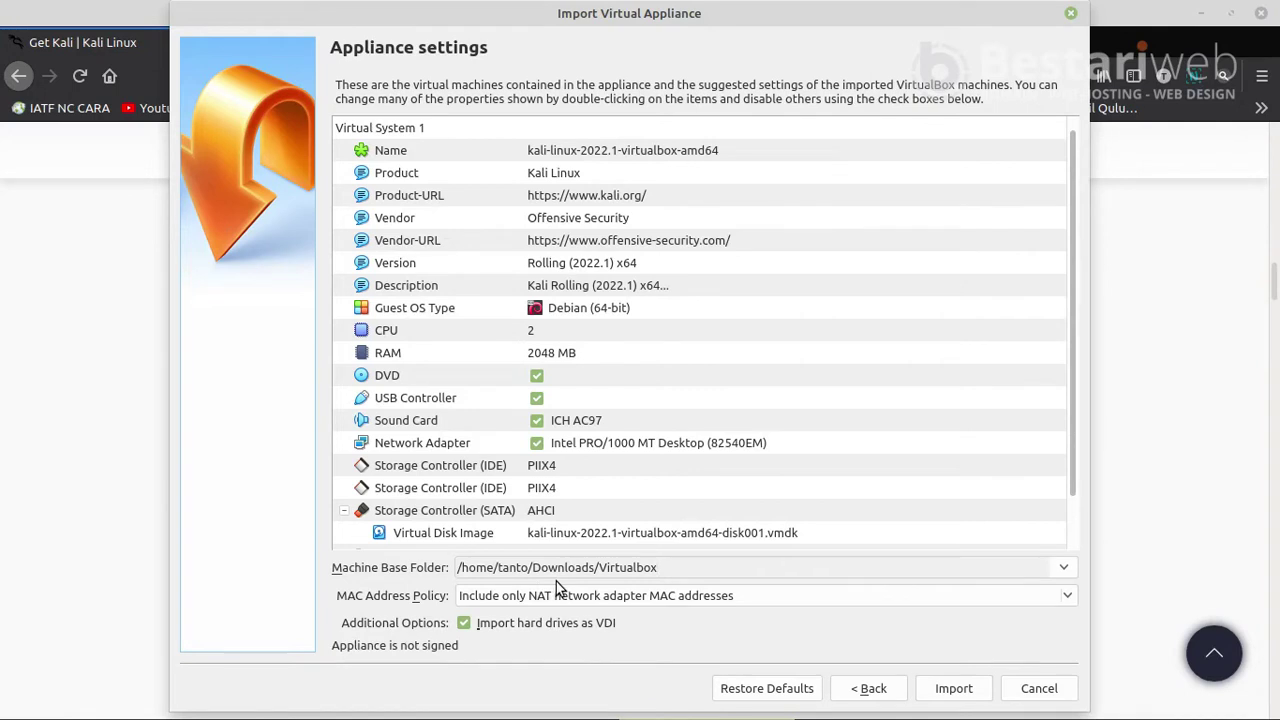
- Start the Kali appliance import and agree to the software licence
click(948, 690)
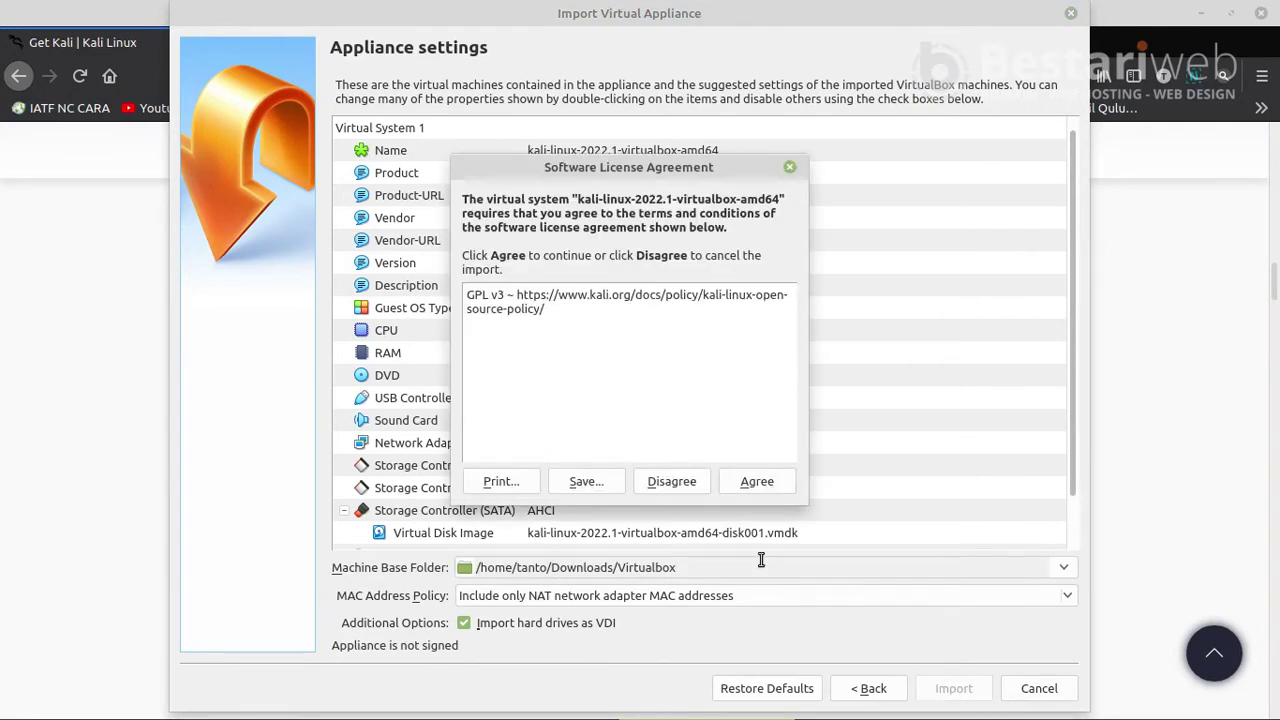
click(745, 484)
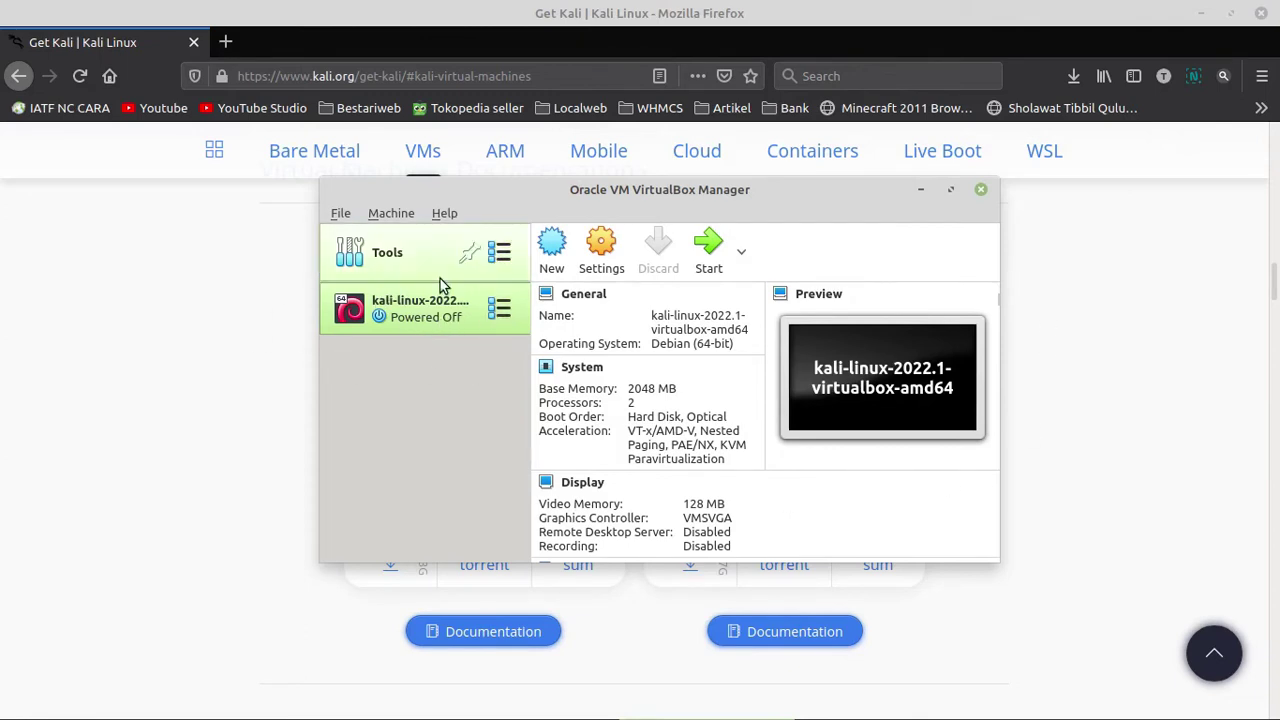
right_click(441, 316)
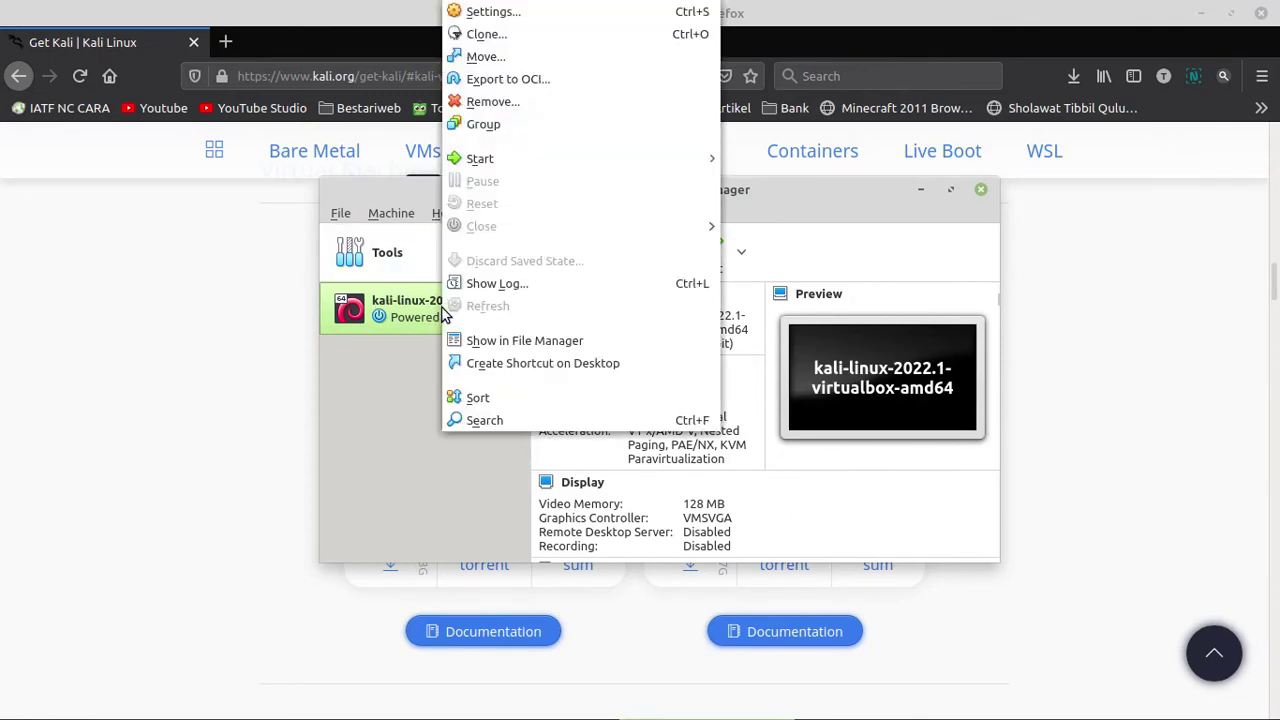
click(508, 14)
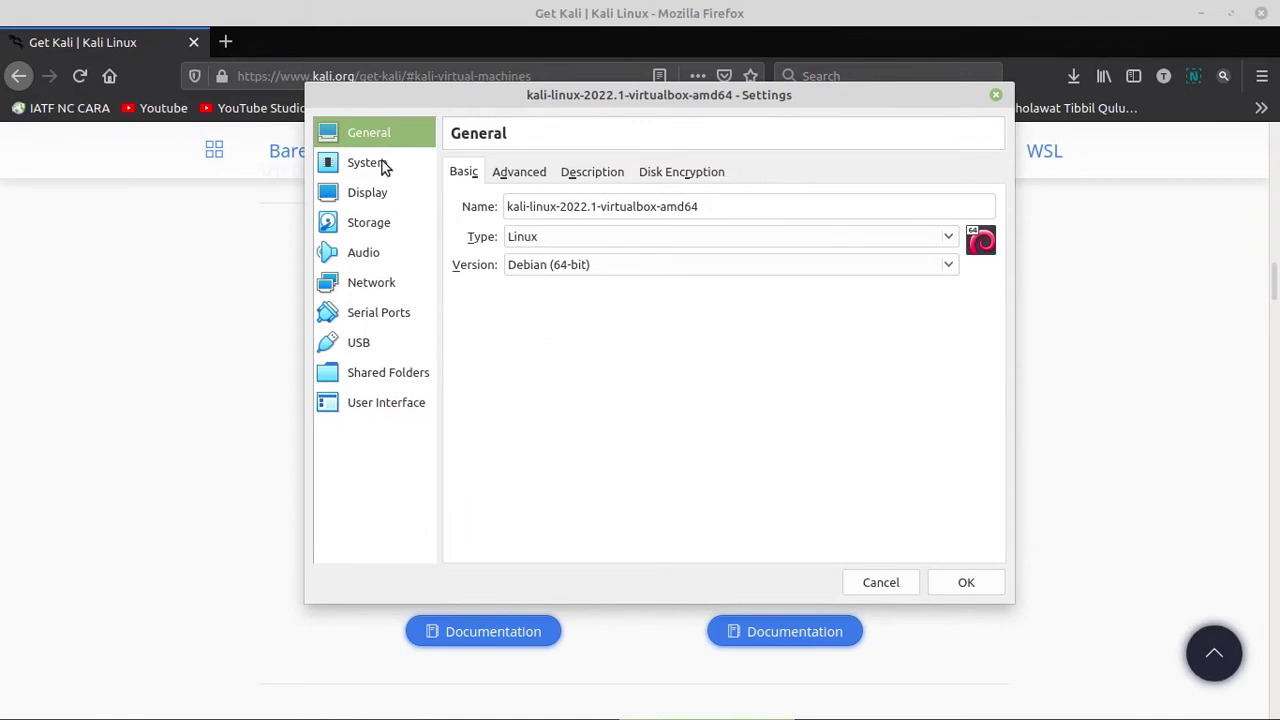
click(386, 168)
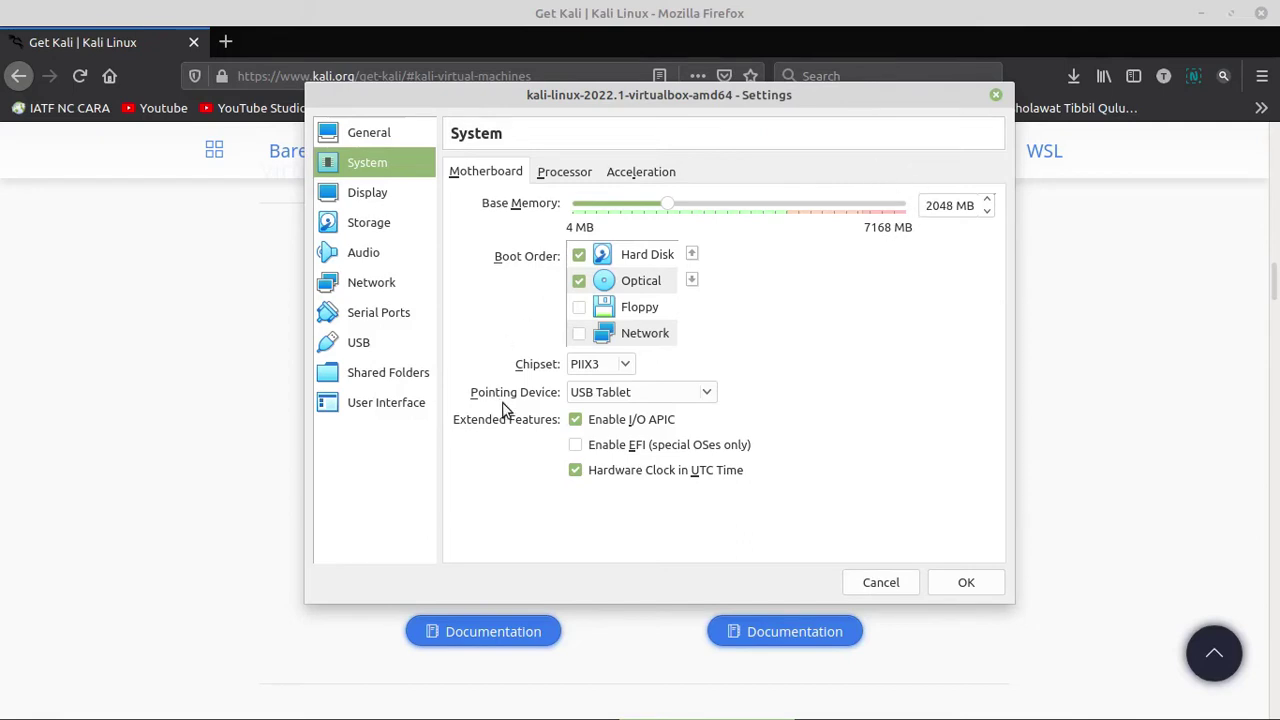
click(368, 195)
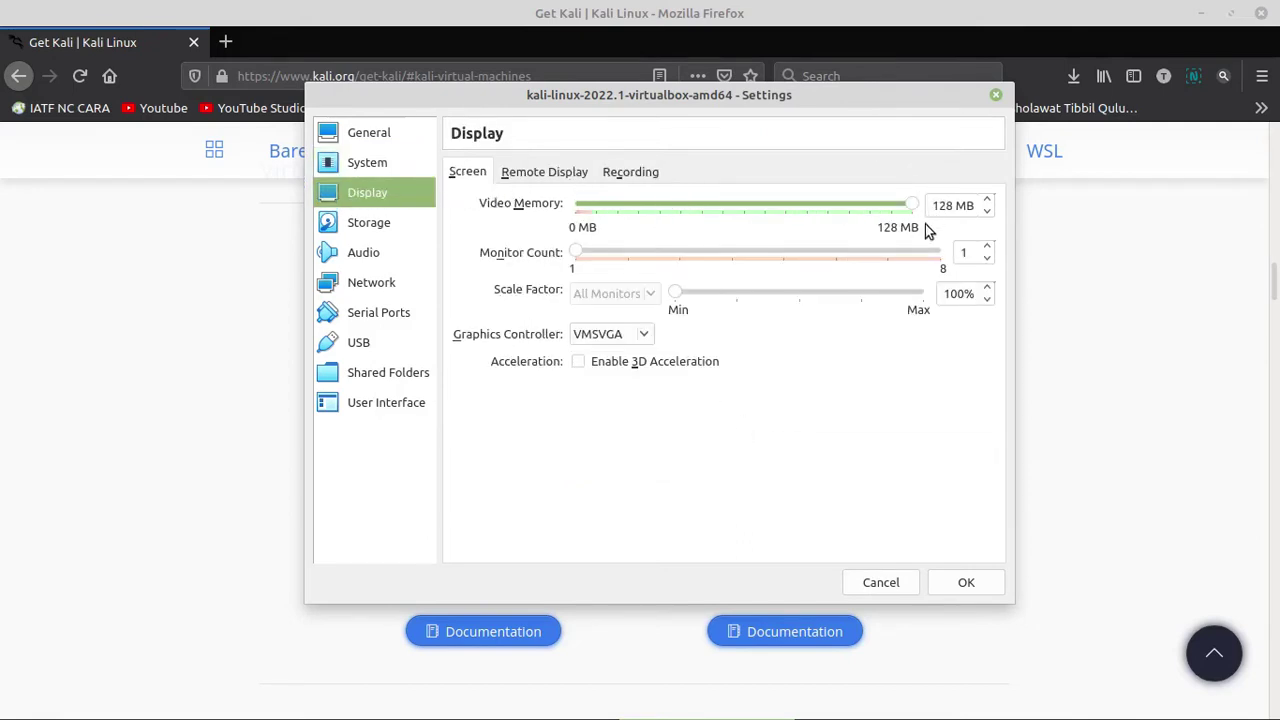
click(889, 584)
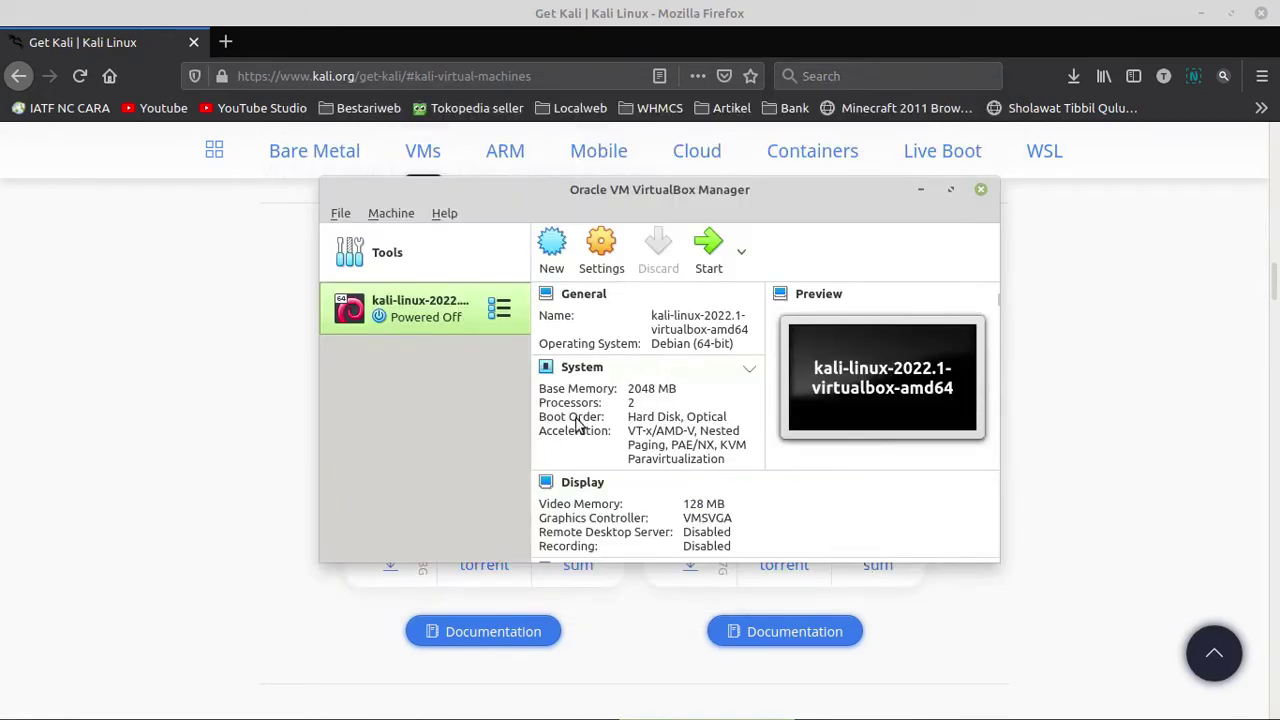
- Start the Kali VM, reposition its window, and dismiss the capture and pointer notices
click(714, 250)
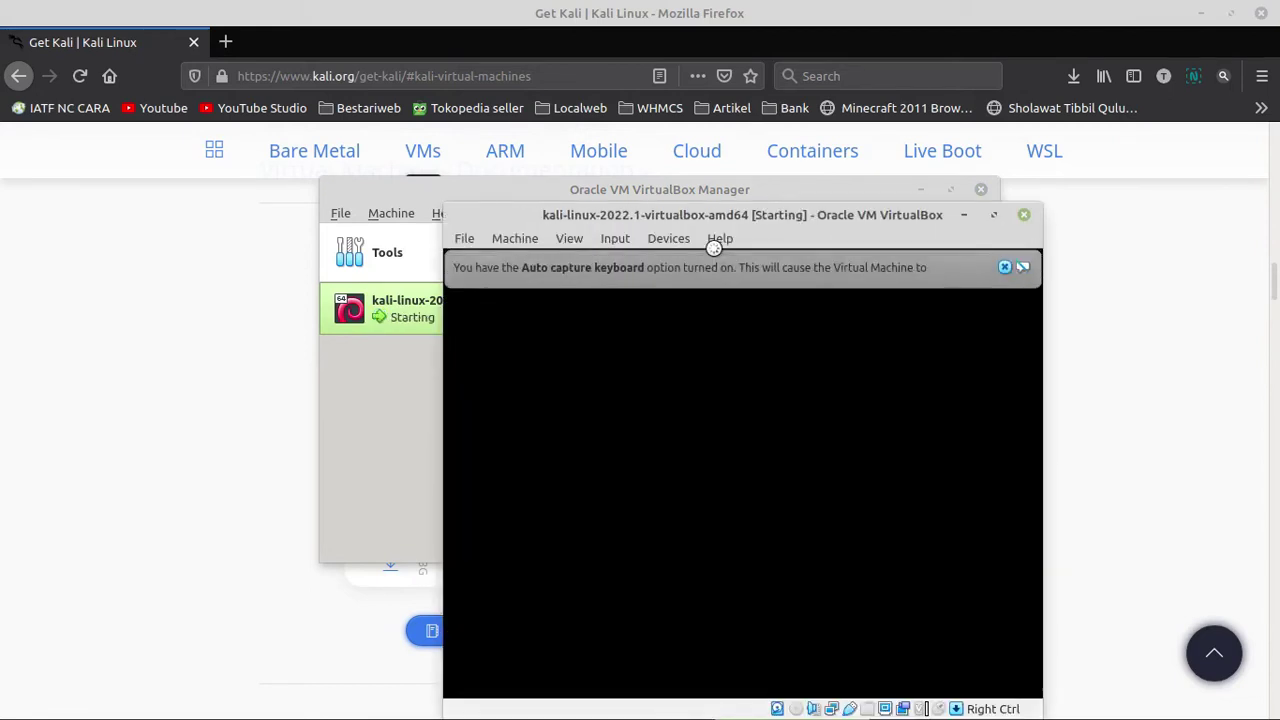
drag(740, 218, 664, 122)
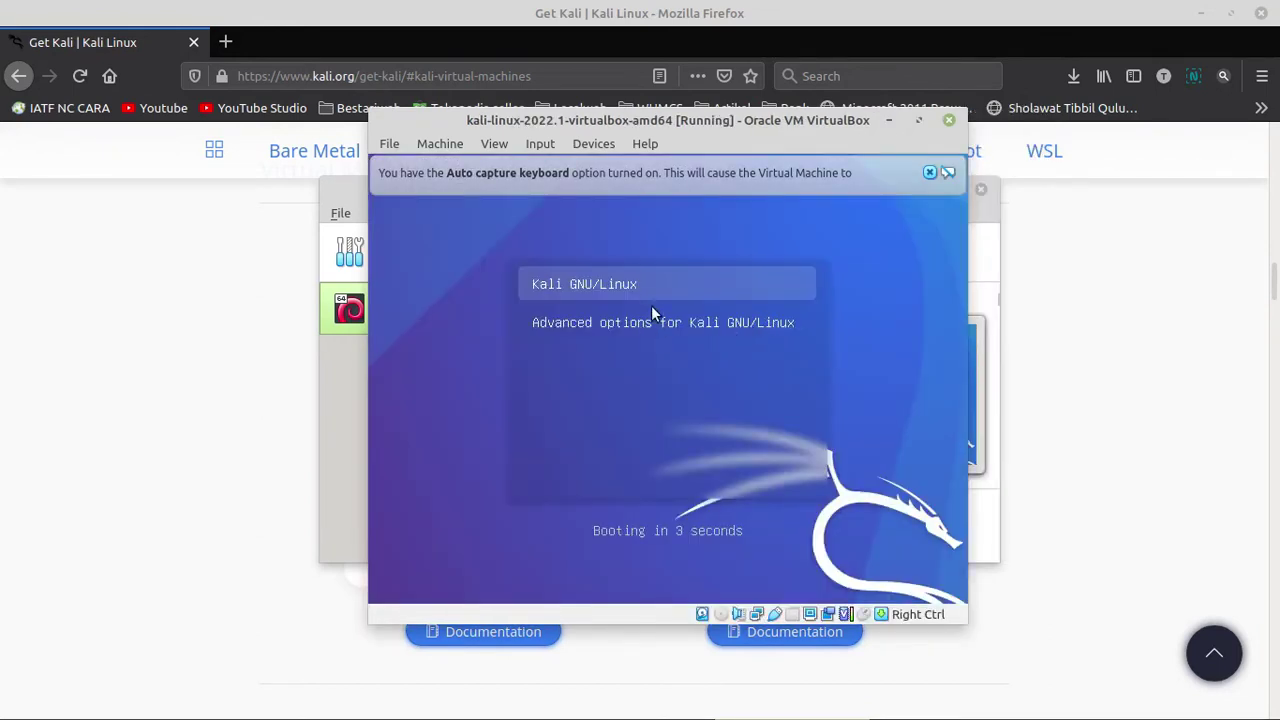
click(611, 281)
key(Return)
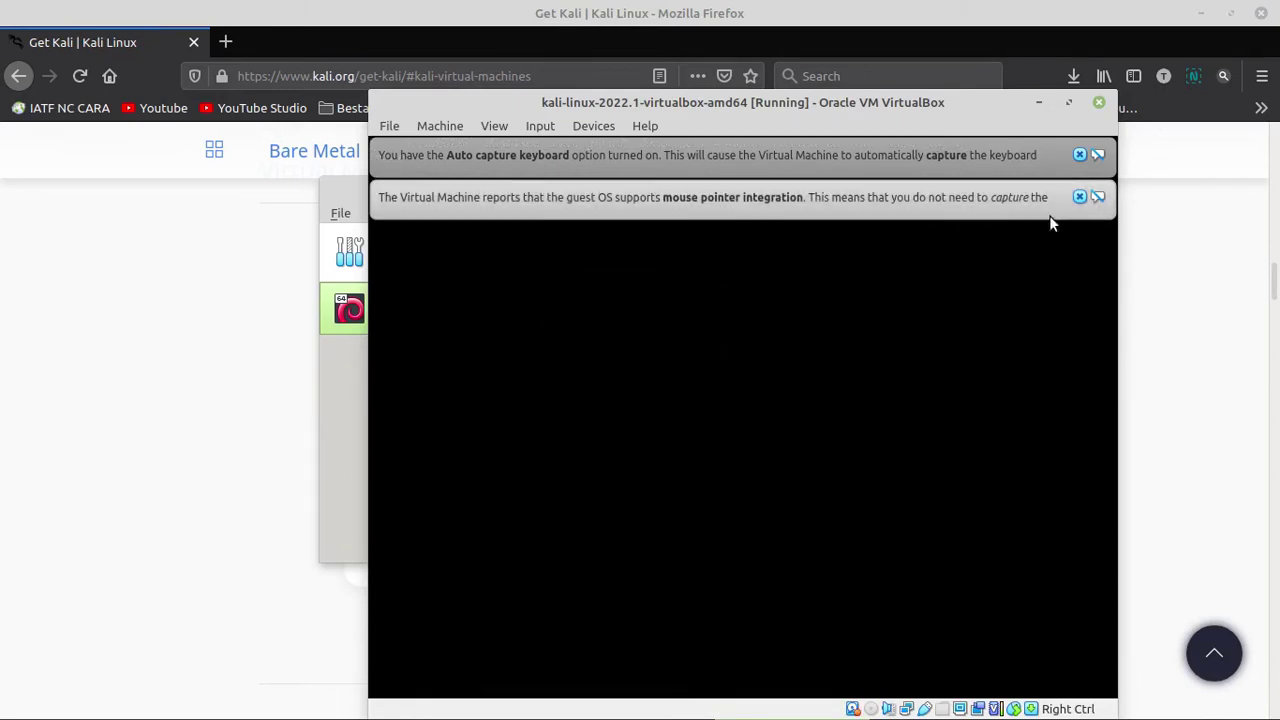
click(1080, 197)
click(1080, 155)
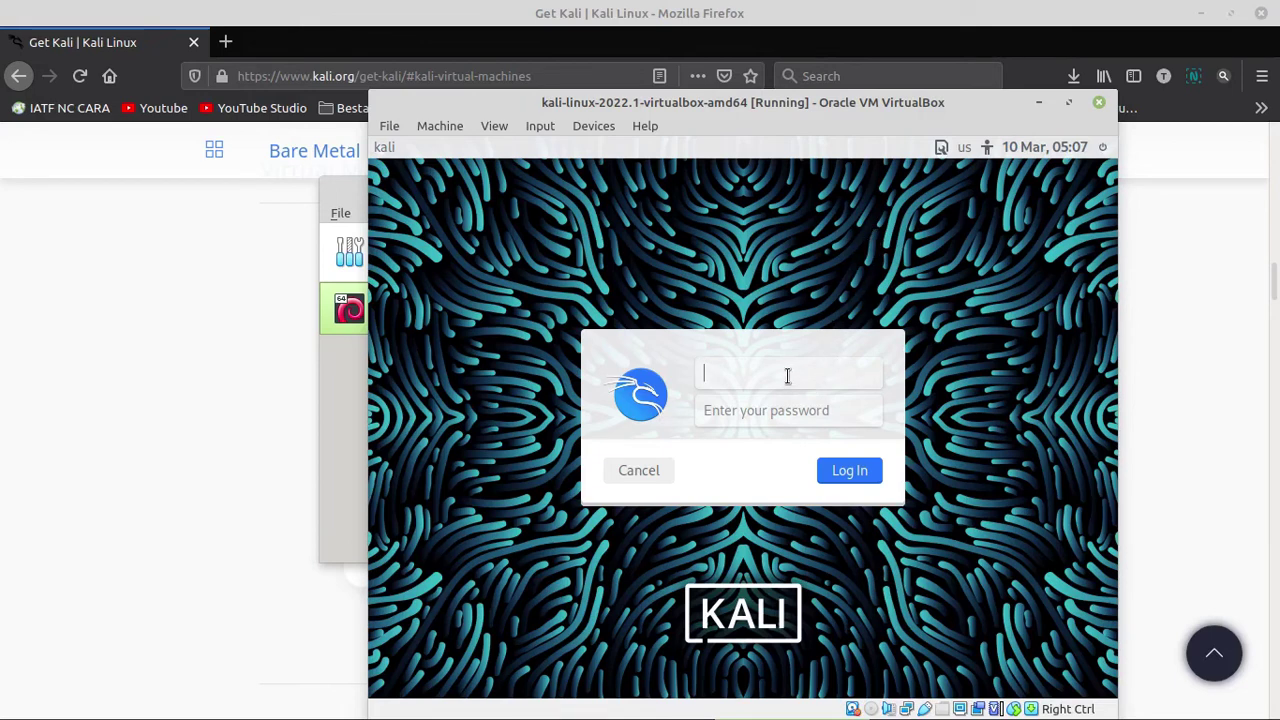
- Attempt a login with a password, which gets rejected
text(r)
text(admin)
click(781, 421)
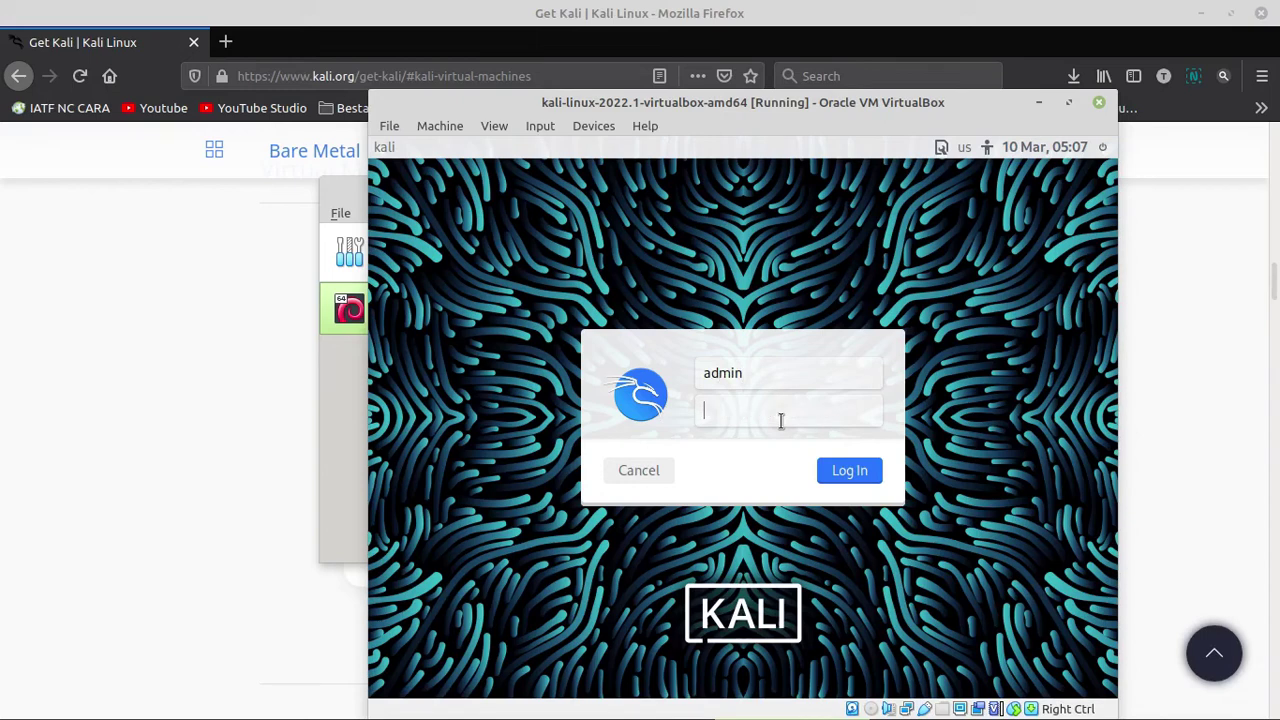
text(k)
key(Return)
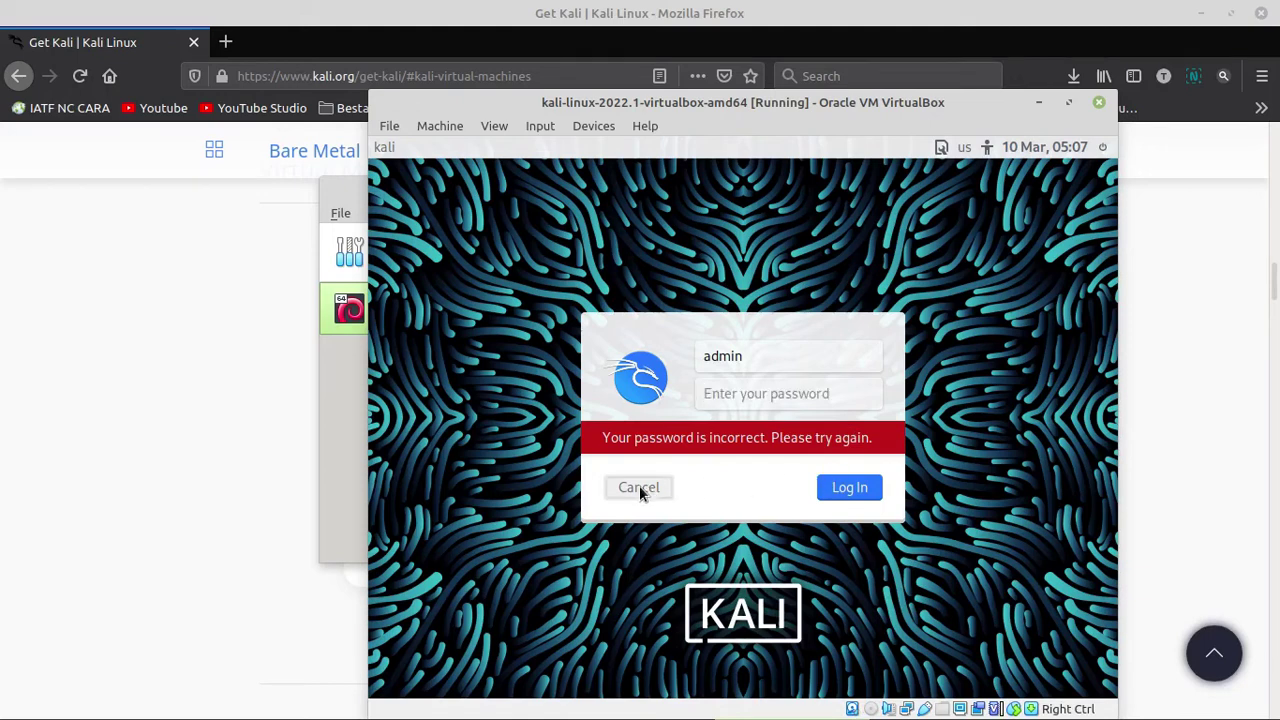
- Retry logging in as root with another password, rejected again
click(639, 487)
text(root)
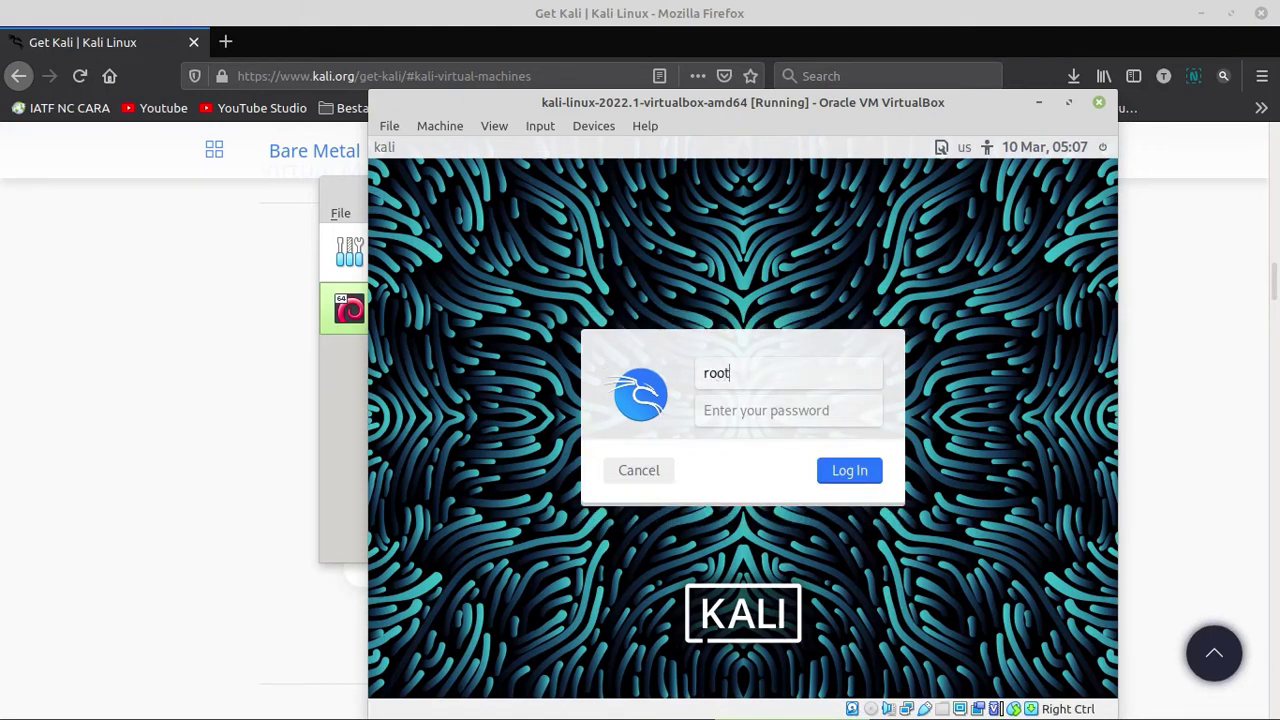
click(788, 409)
click(845, 472)
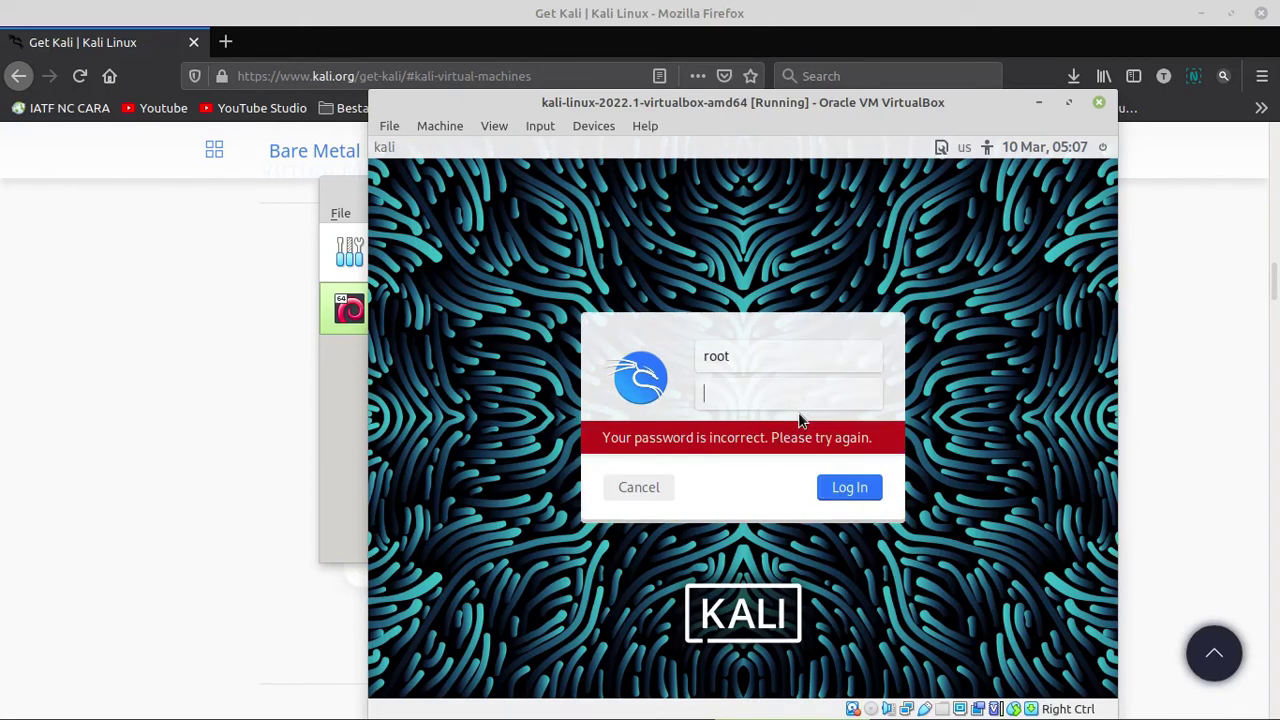
text(t)
click(840, 496)
- Check the default credentials note on Firefox's Kali download page, then return to the VM
click(68, 44)
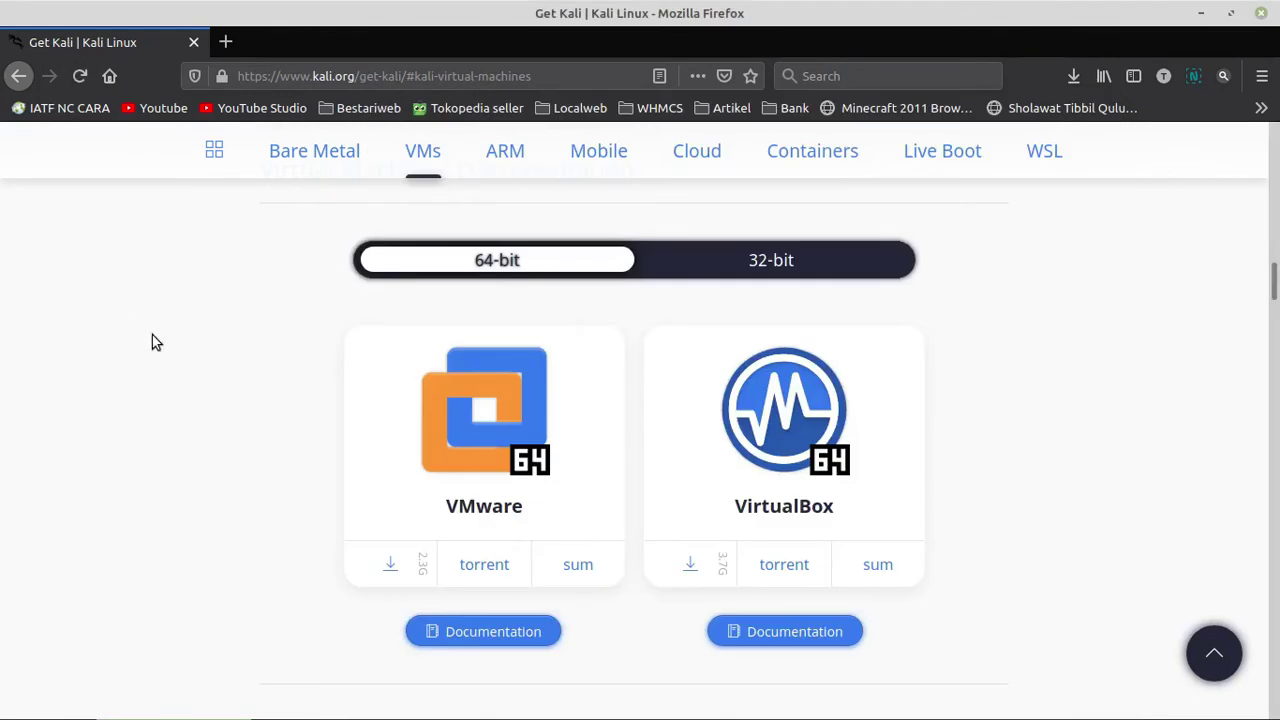
scroll(955, 427, down, 3)
scroll(811, 477, down, 2)
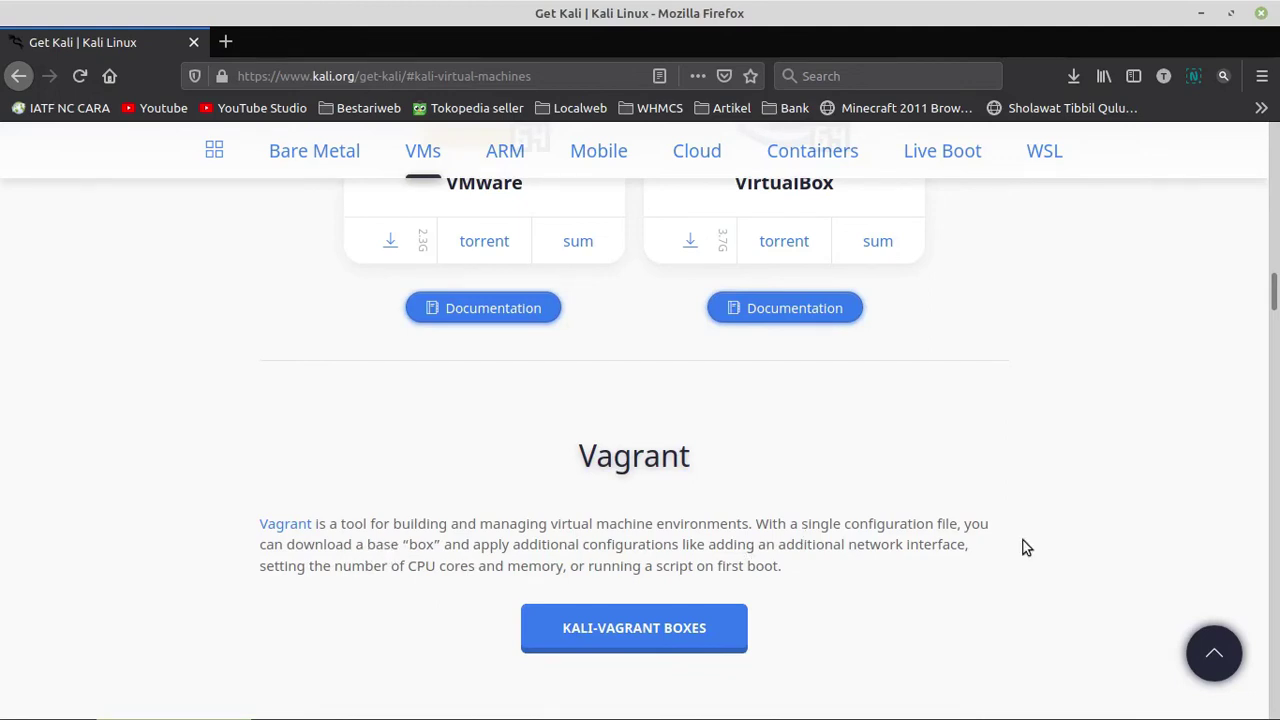
scroll(895, 544, up, 5)
scroll(889, 549, up, 3)
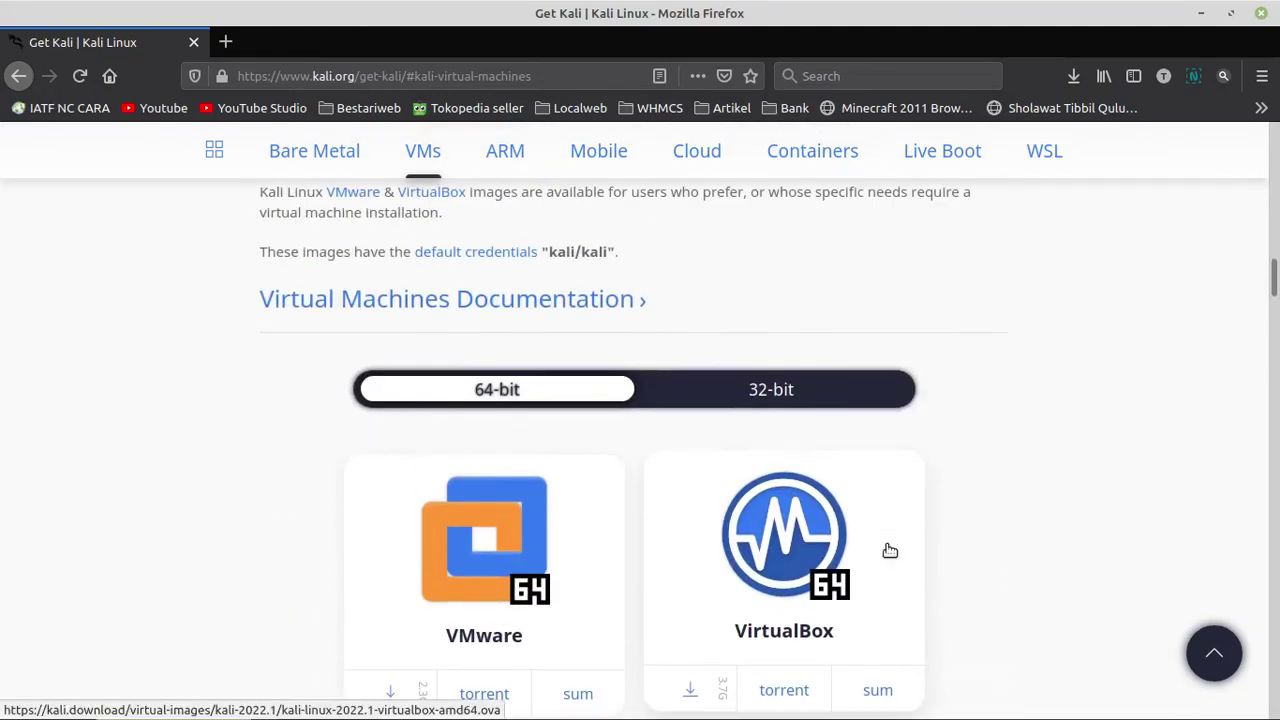
scroll(889, 550, up, 1)
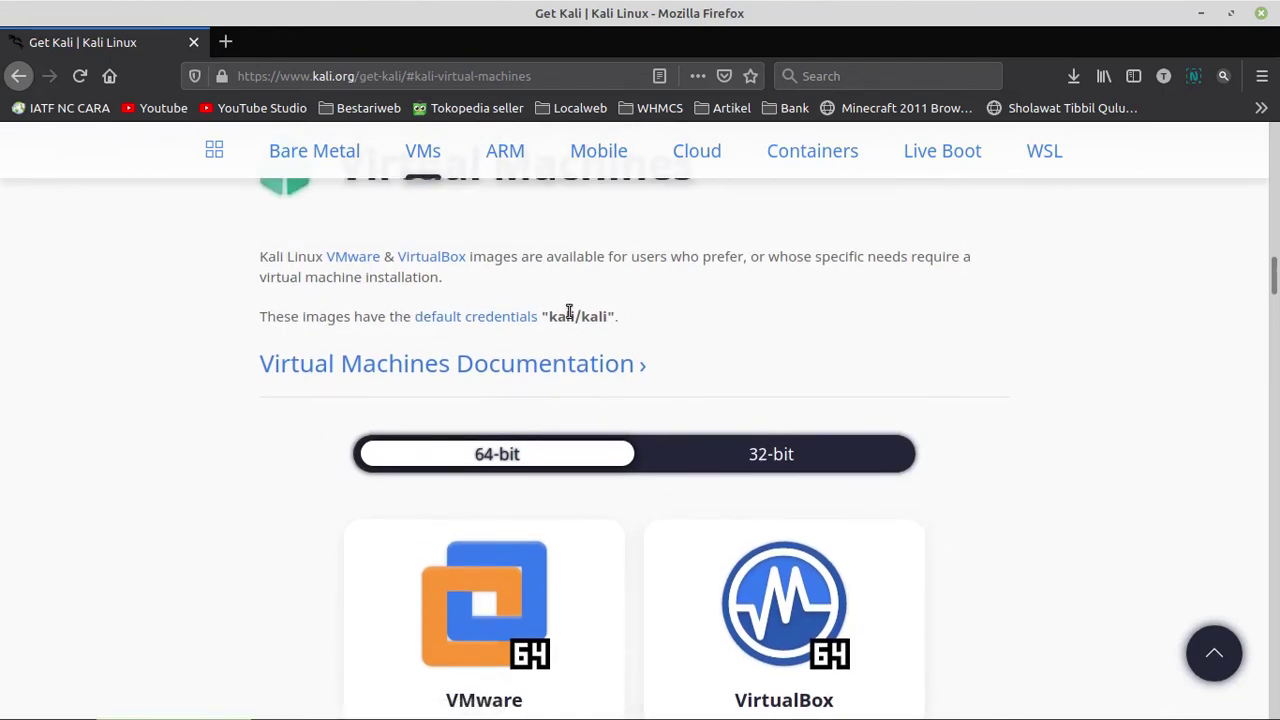
key(alt+Tab)
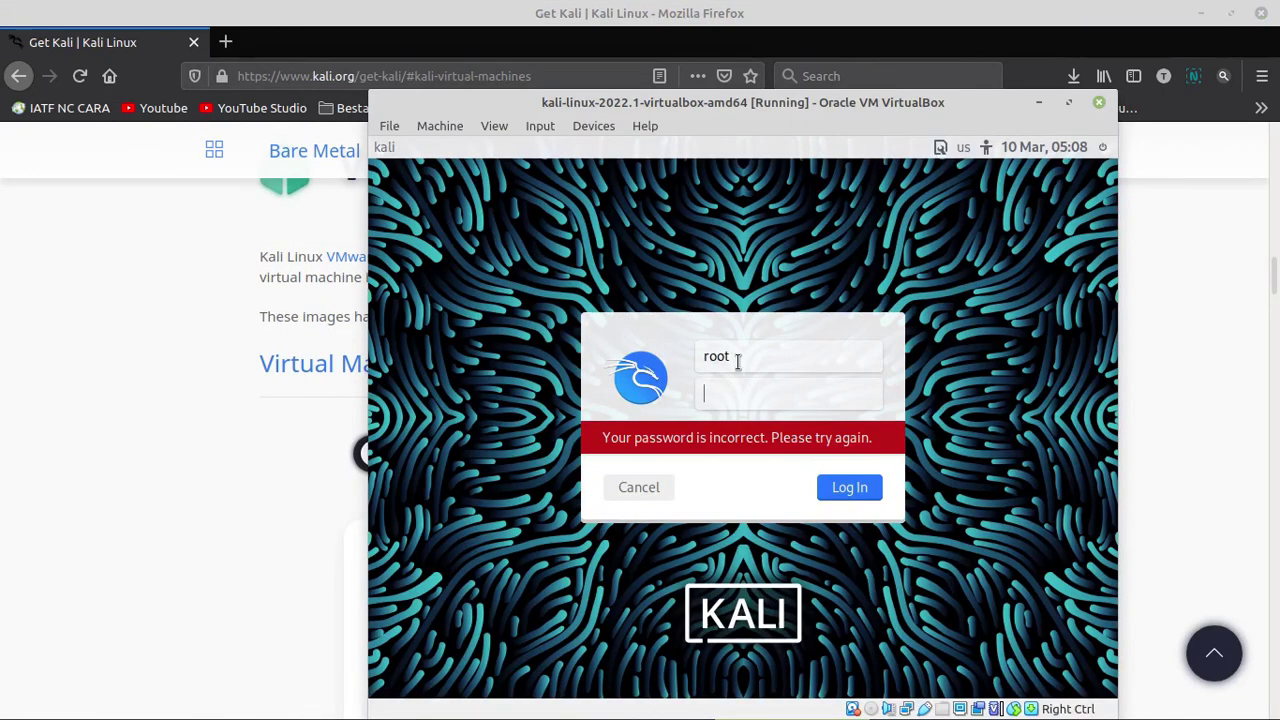
- Log in to the Kali VM with username kali and its password
double_click(737, 362)
text(kali)
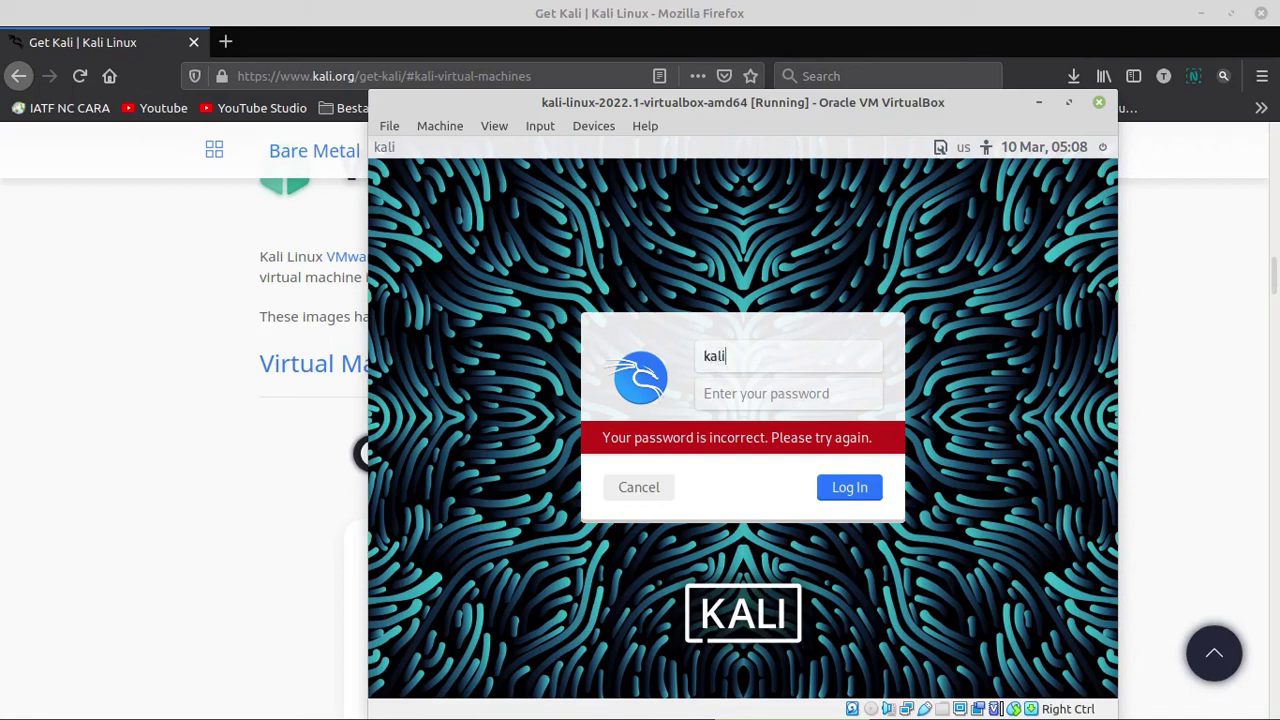
click(757, 393)
text(ka)
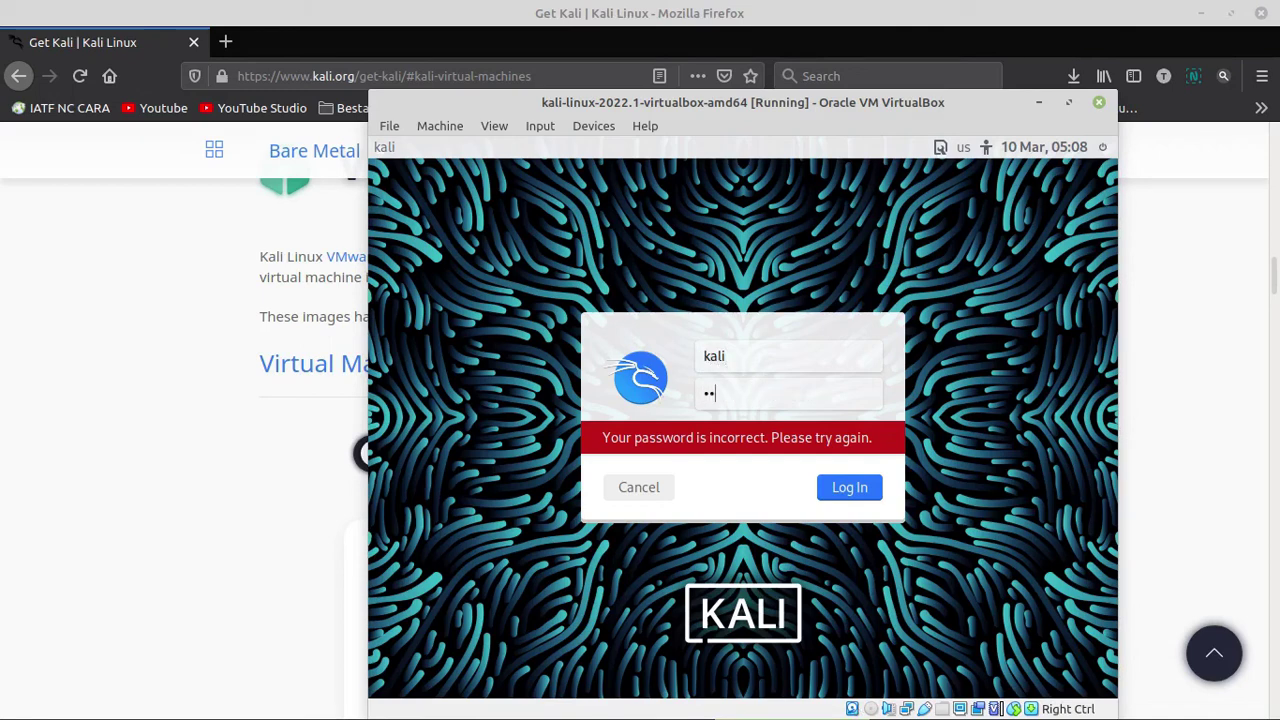
click(849, 488)
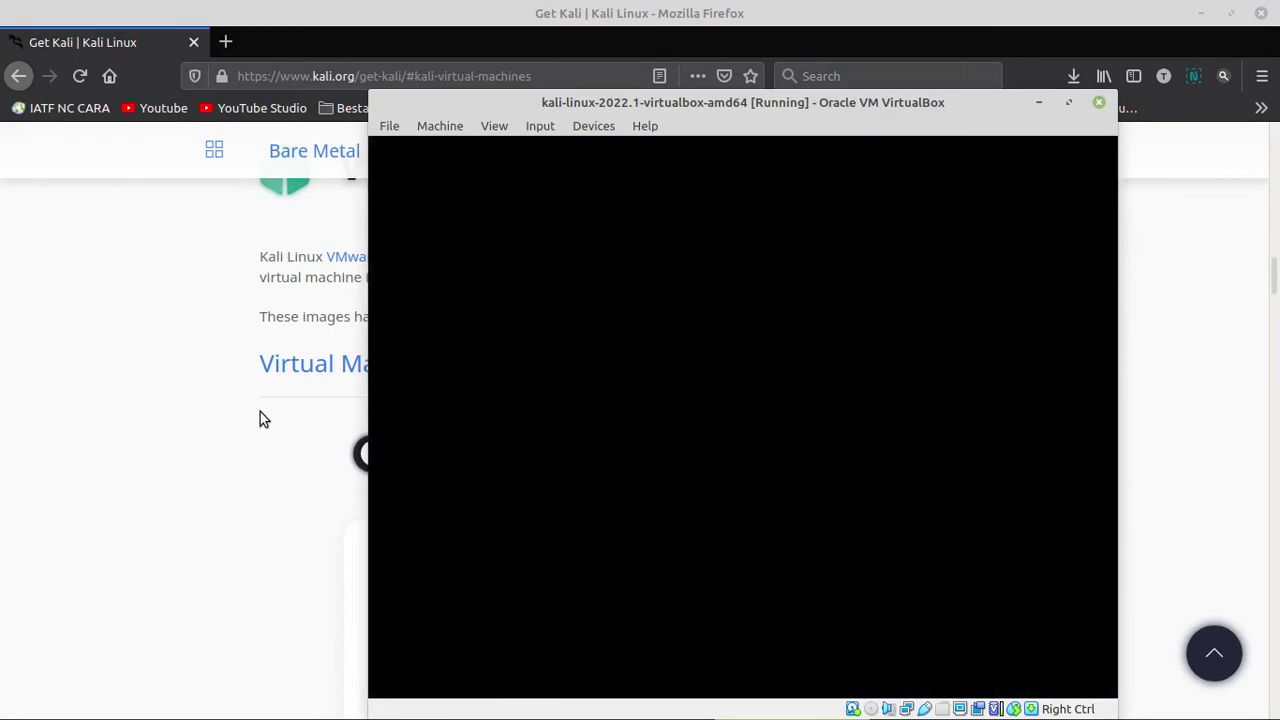
click(138, 366)
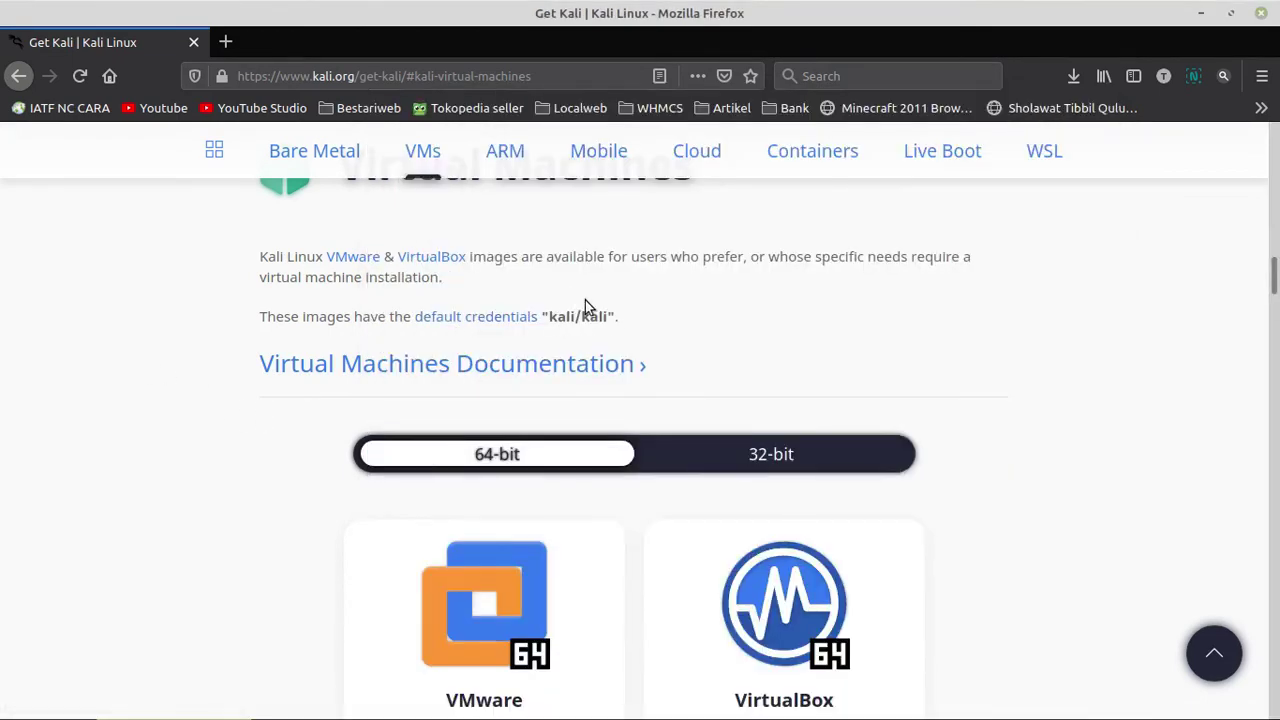
key(alt+Tab)
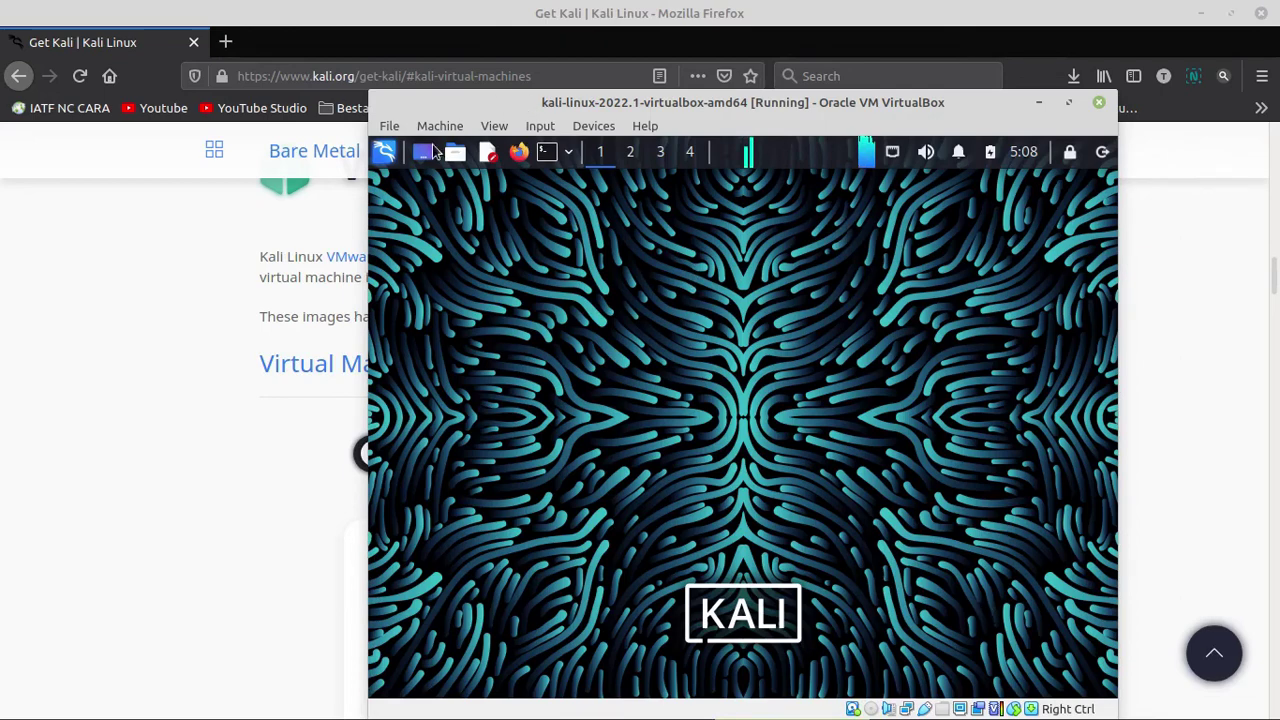
- Browse the Kali applications menu to the Information Gathering tools
click(390, 149)
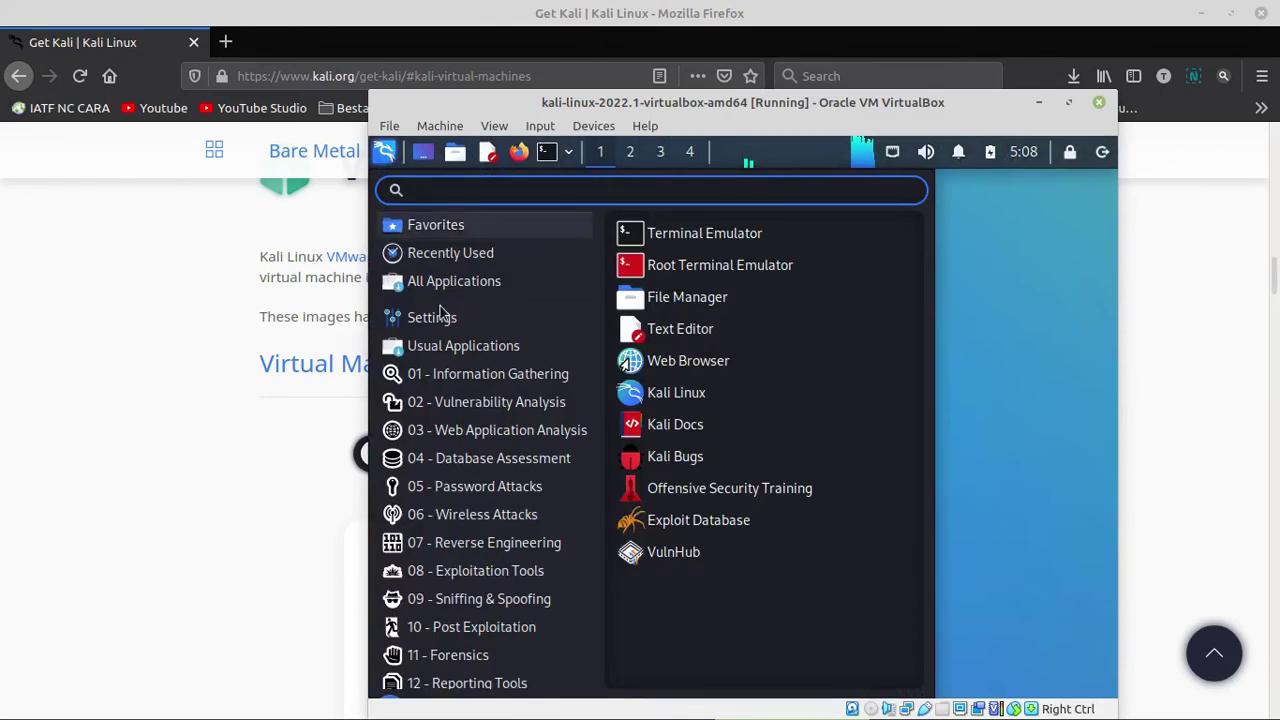
mouse_move(480, 401)
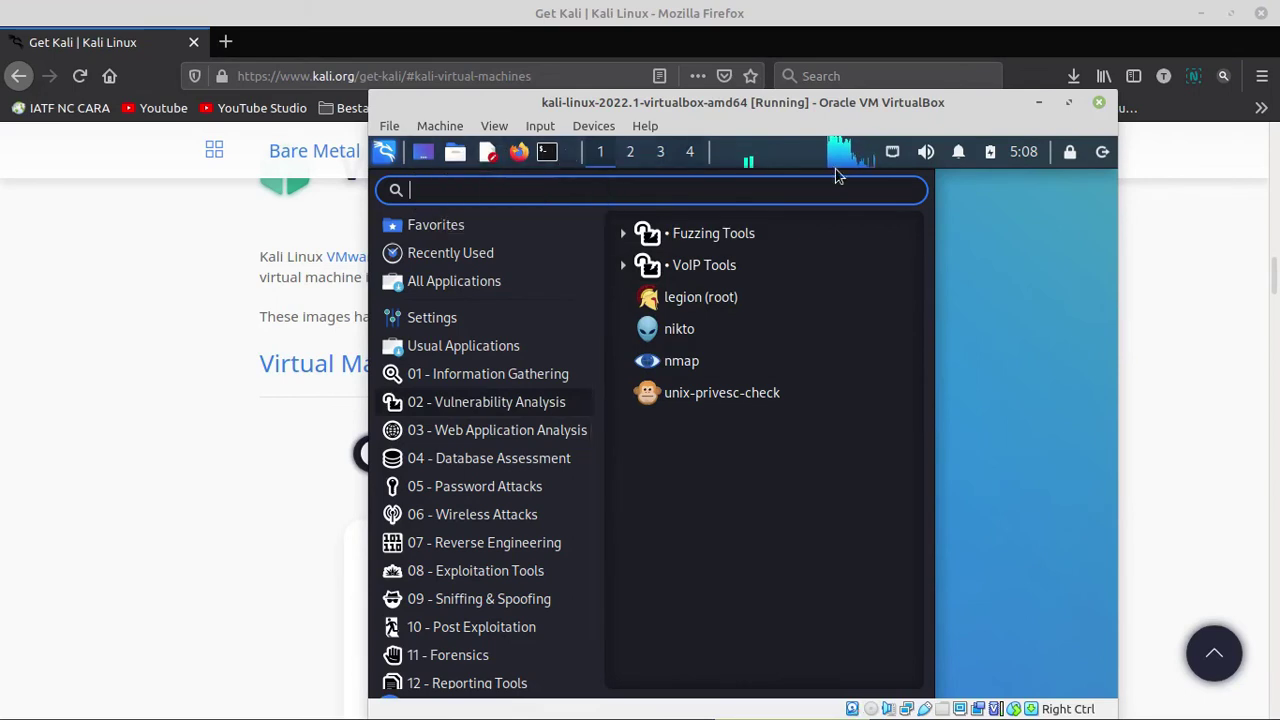
mouse_move(465, 380)
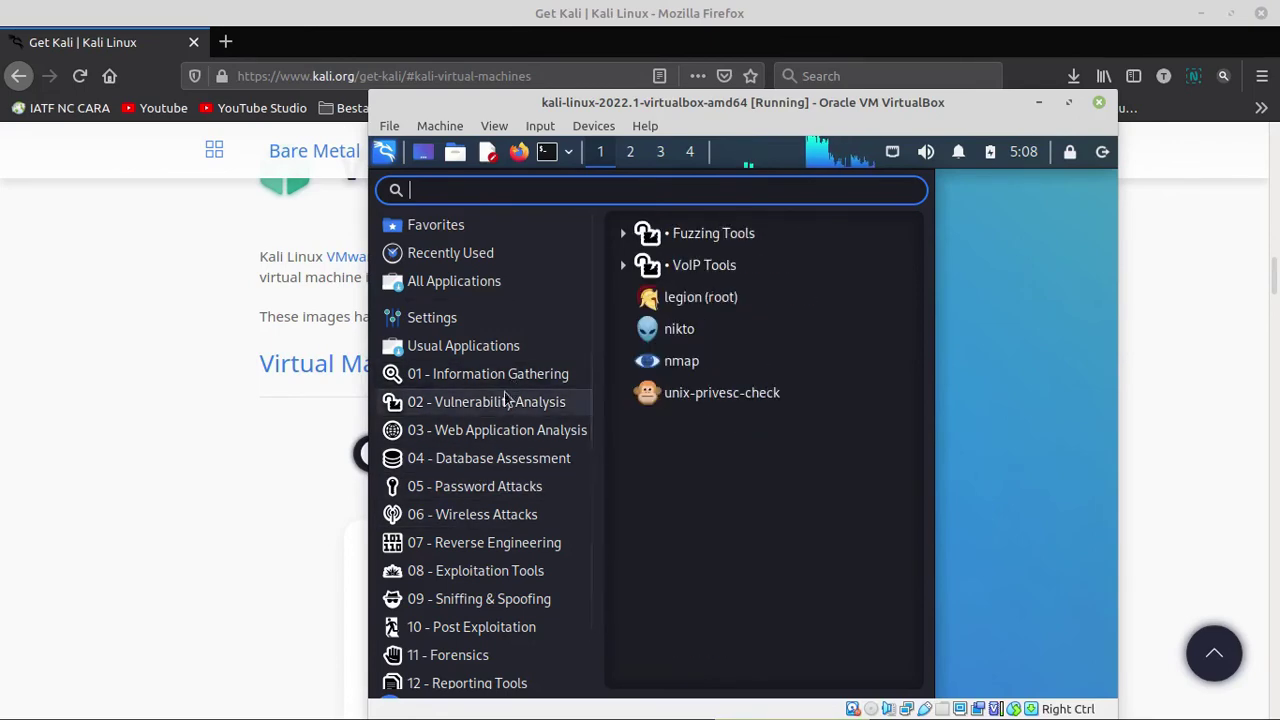
mouse_move(554, 362)
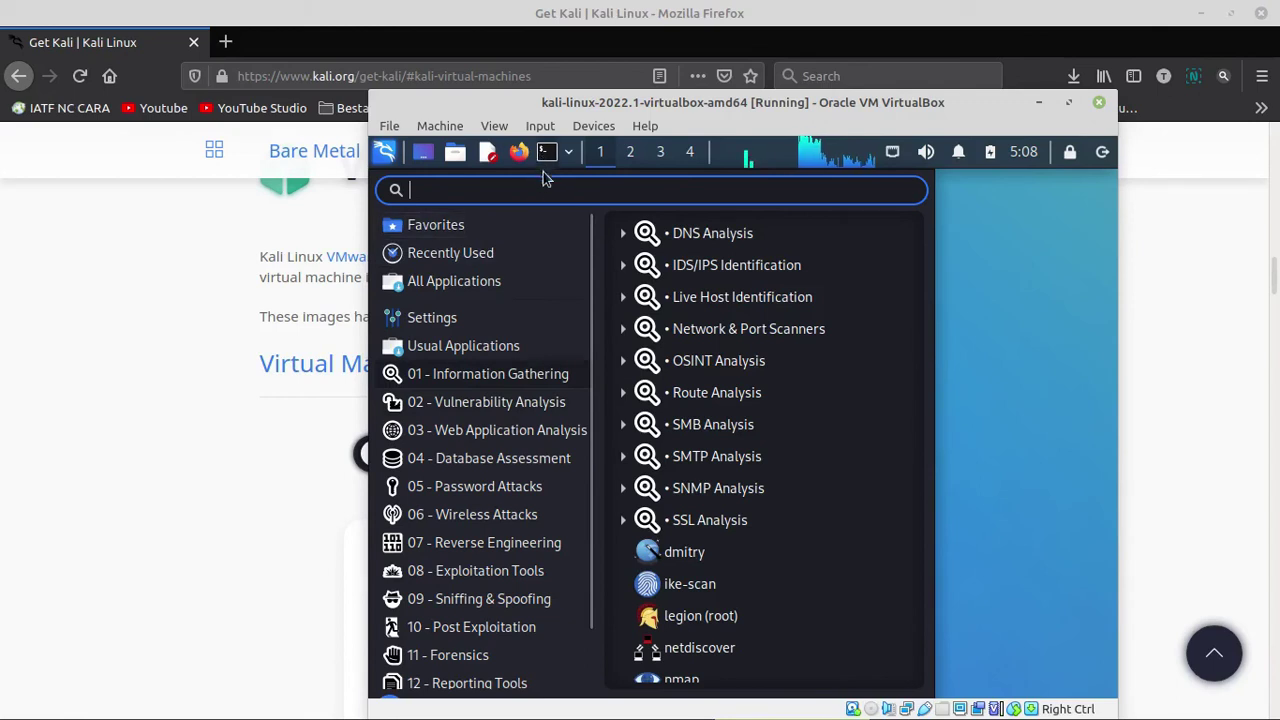
- Open a terminal and run ifconfig to list the network interfaces
key(ctrl+alt+t)
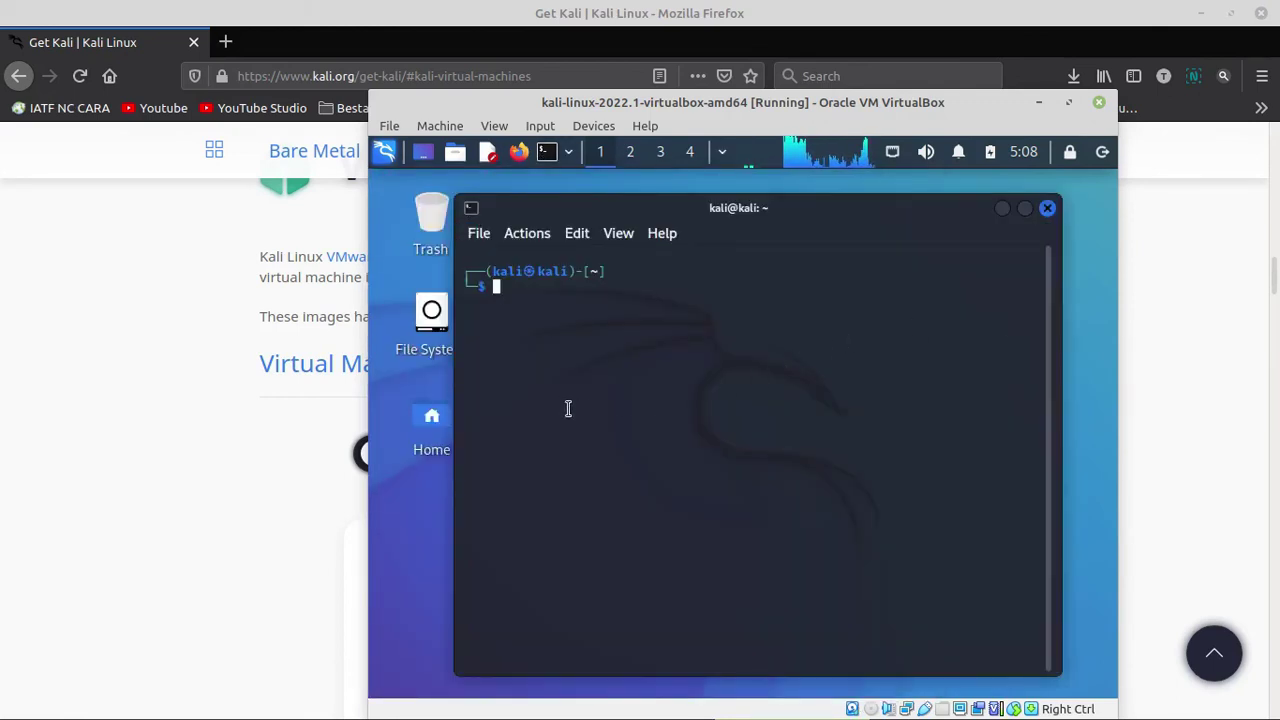
text(ifconfig)
key(Return)
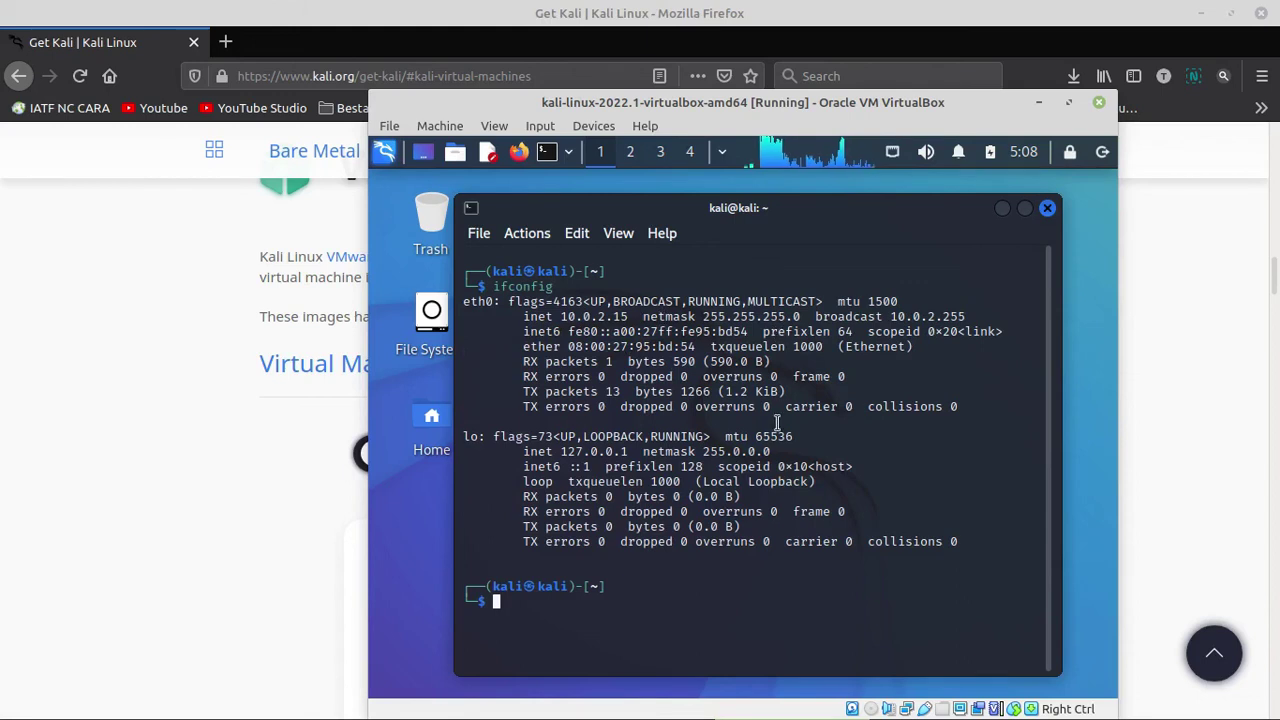
- Ping 1.1.1.1 and stop it with Ctrl+C to show 0% packet loss
text(ping 1.1)
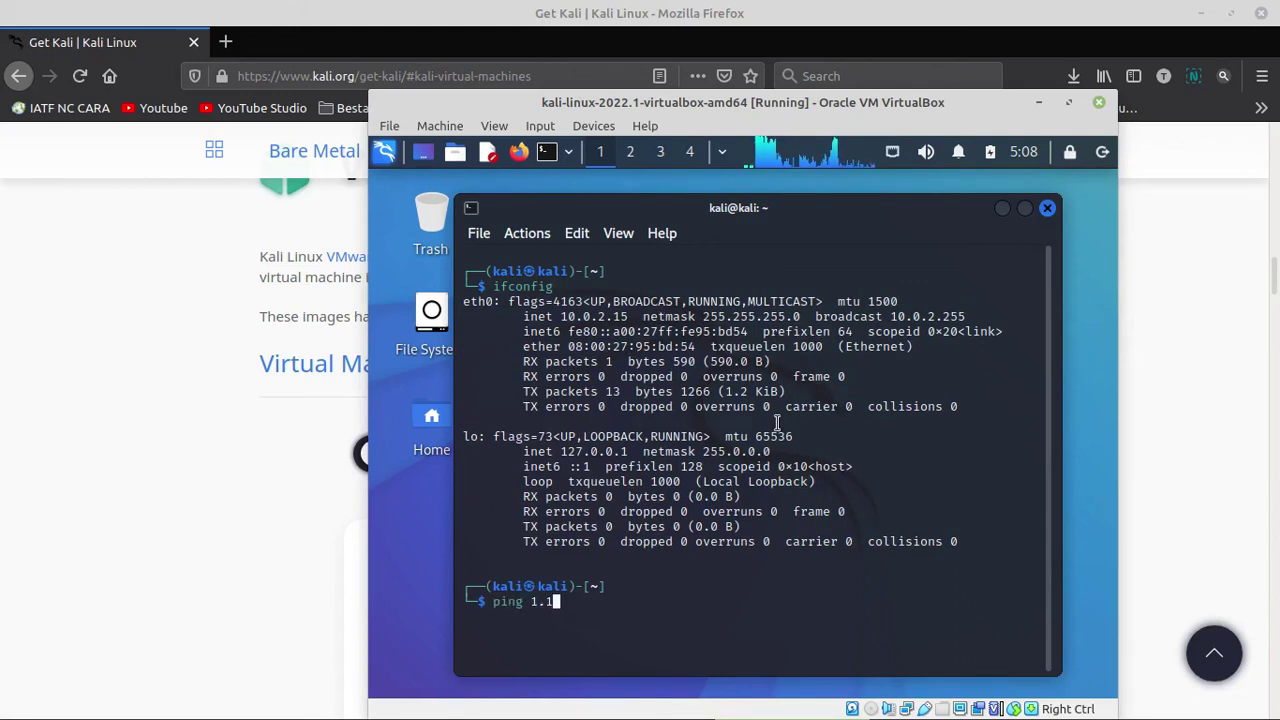
text(.1.1.)
key(Return)
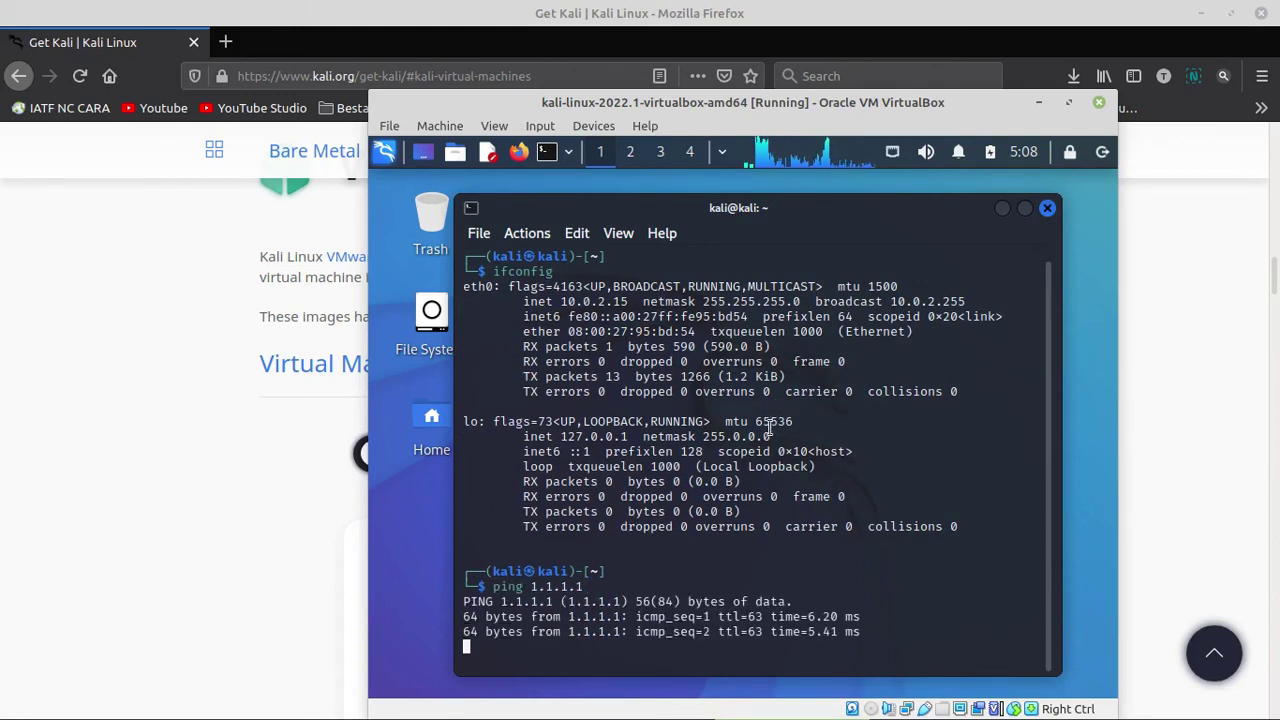
key(ctrl+c)
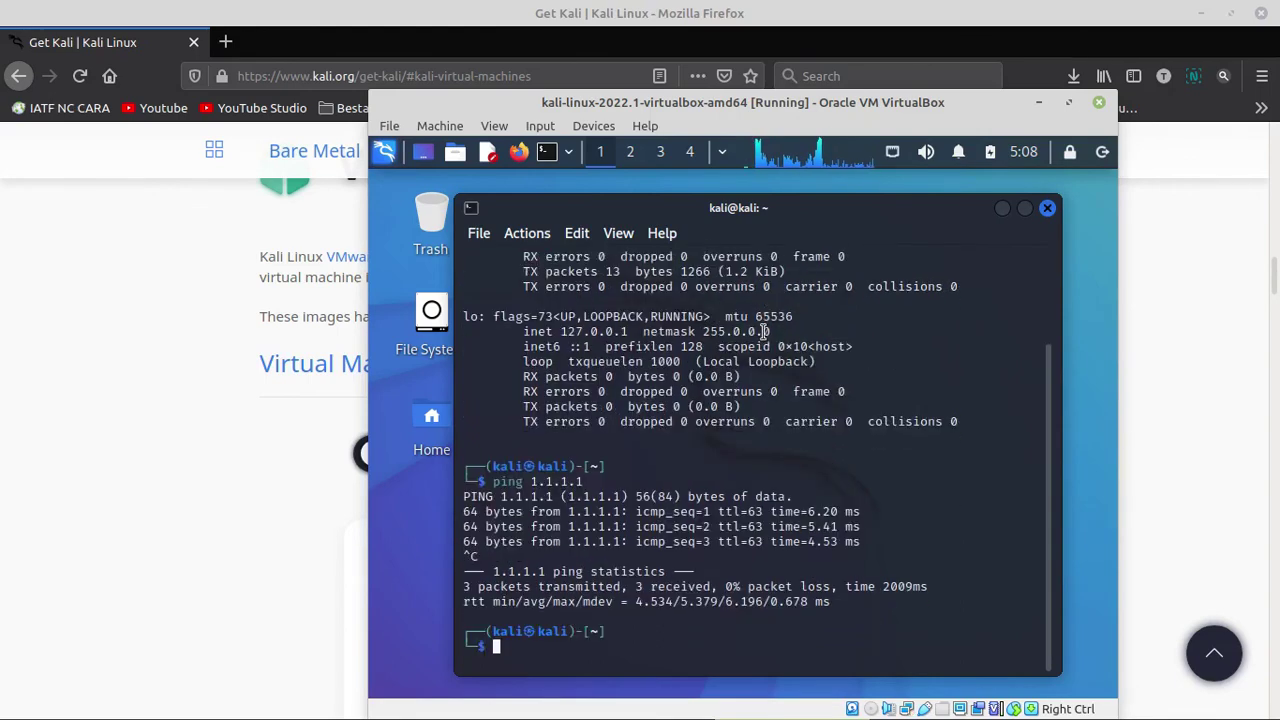